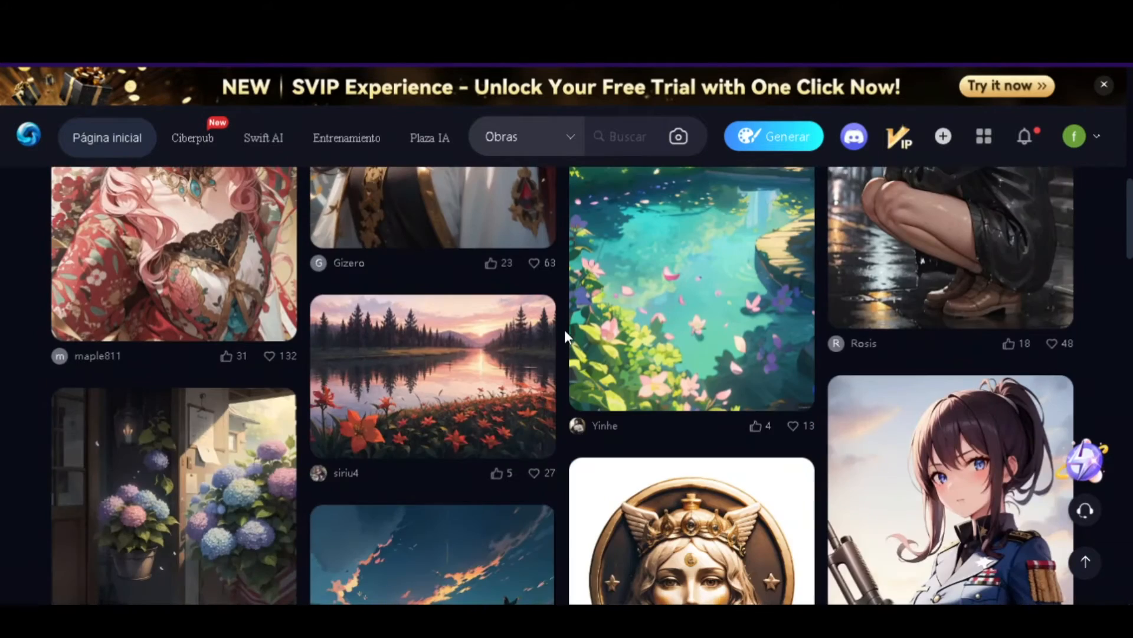
Browse the community artworks in the home page gallery.
scroll(565, 336, down, 4)
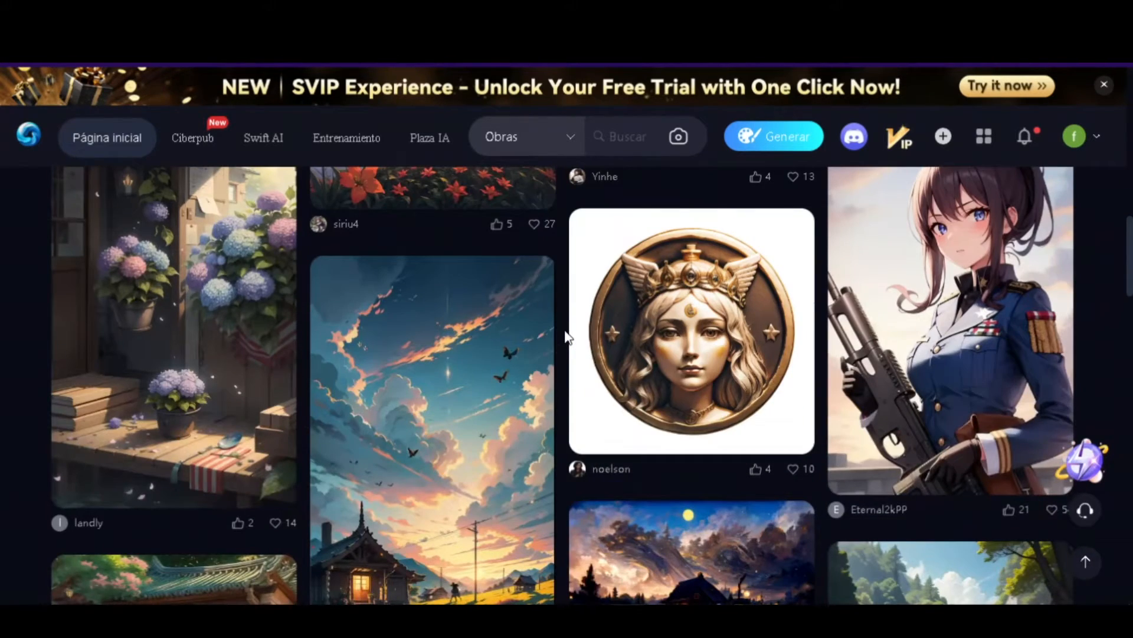
scroll(565, 337, up, 6)
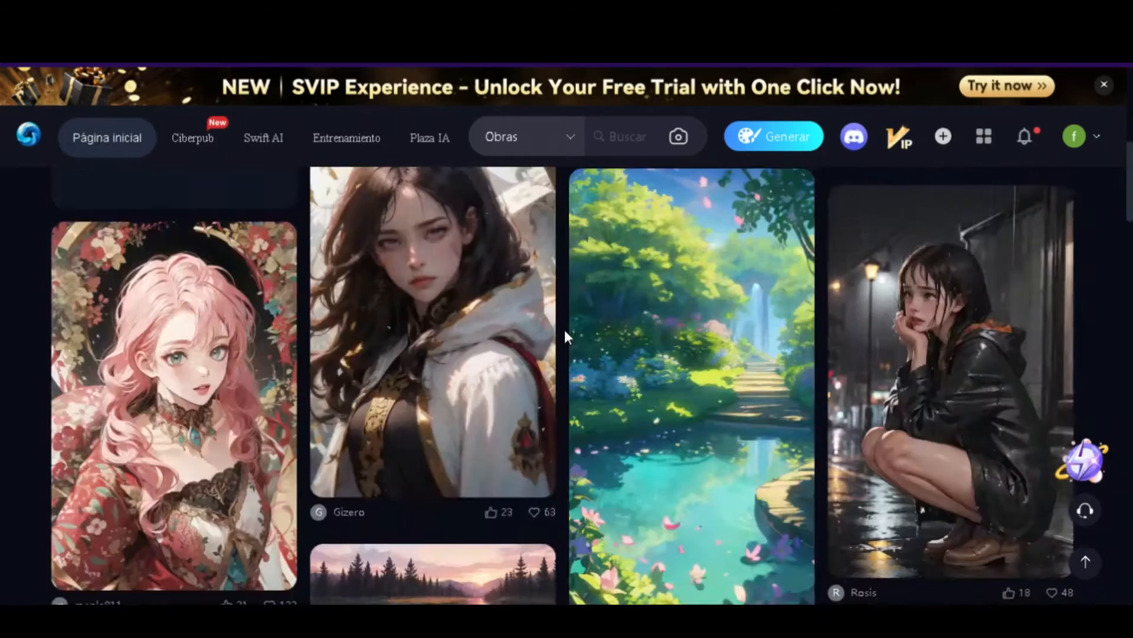
scroll(565, 336, up, 5)
scroll(564, 337, up, 1)
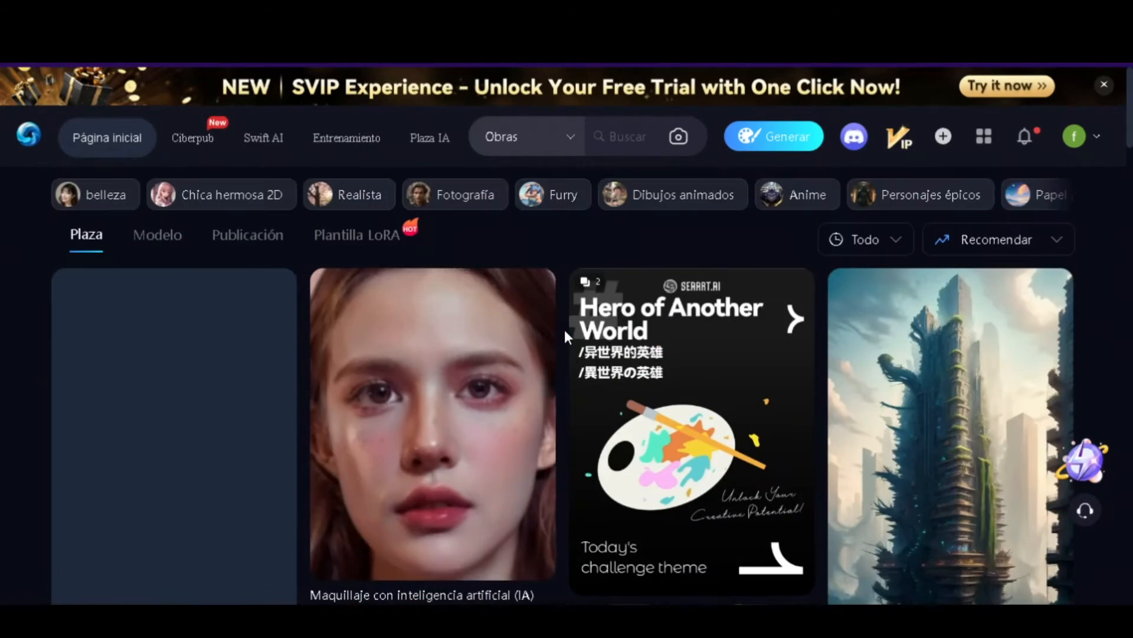
scroll(565, 337, down, 3)
scroll(564, 330, down, 3)
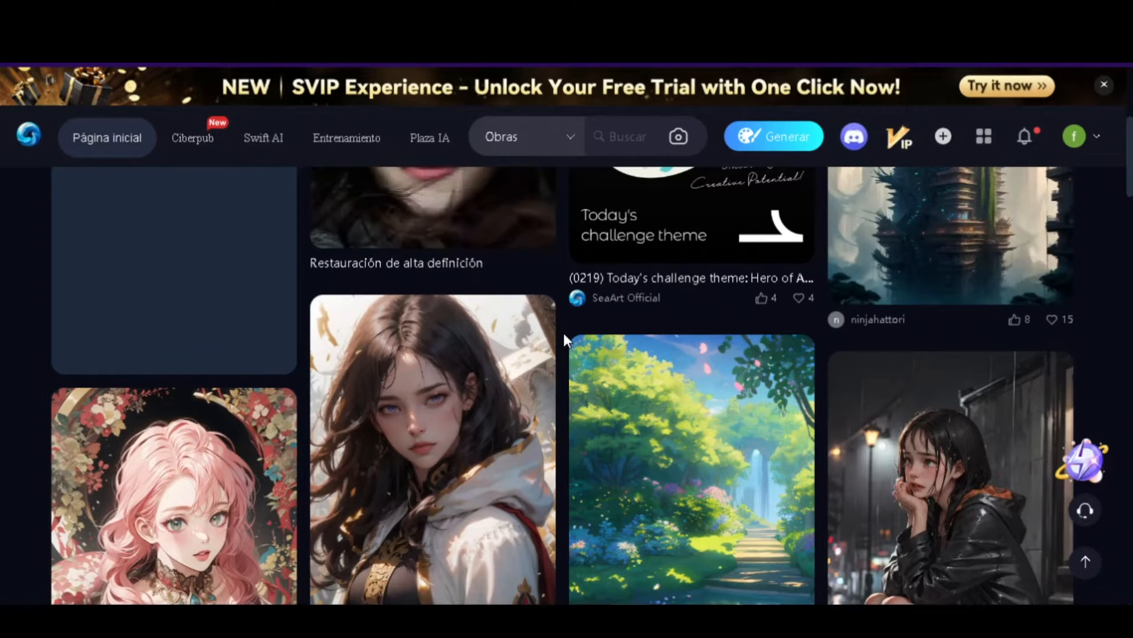
scroll(565, 337, down, 6)
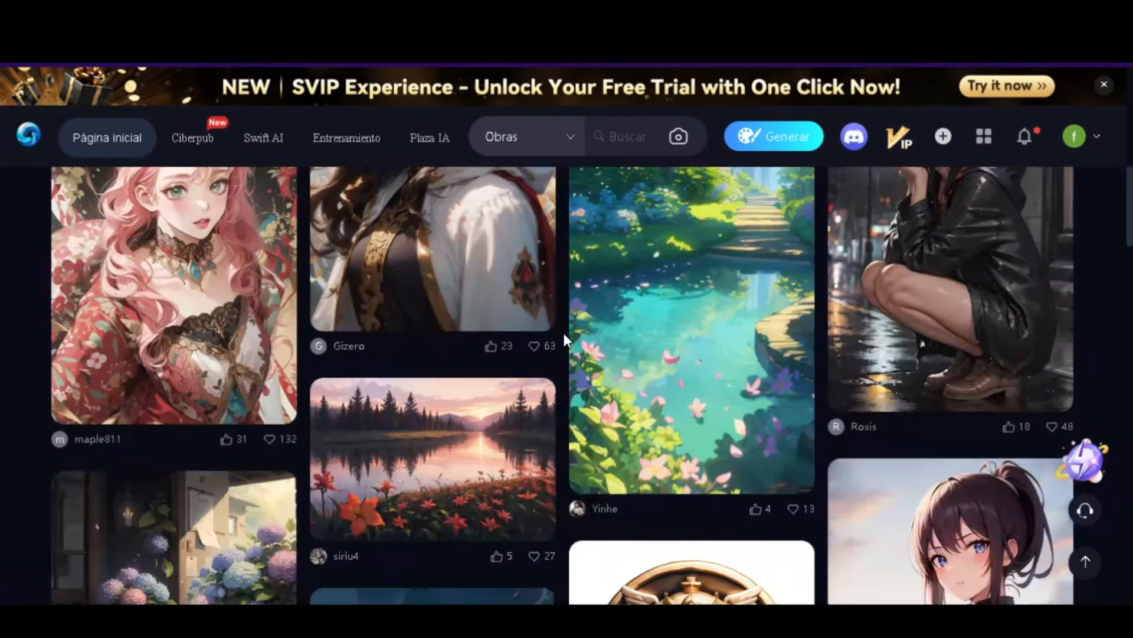
scroll(565, 333, up, 4)
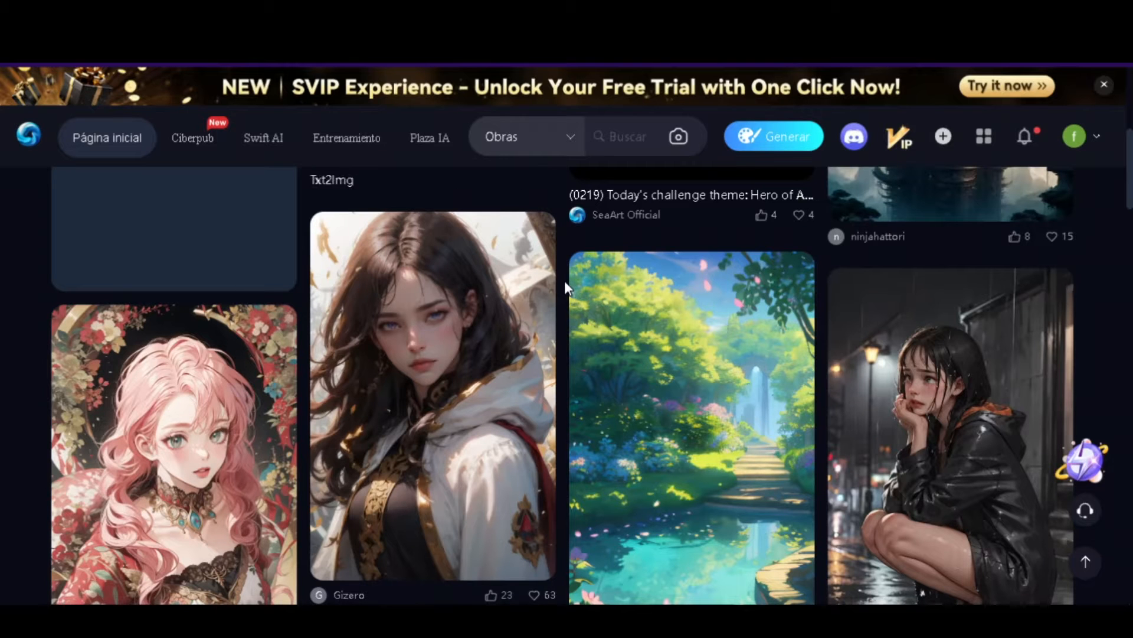
scroll(564, 281, up, 6)
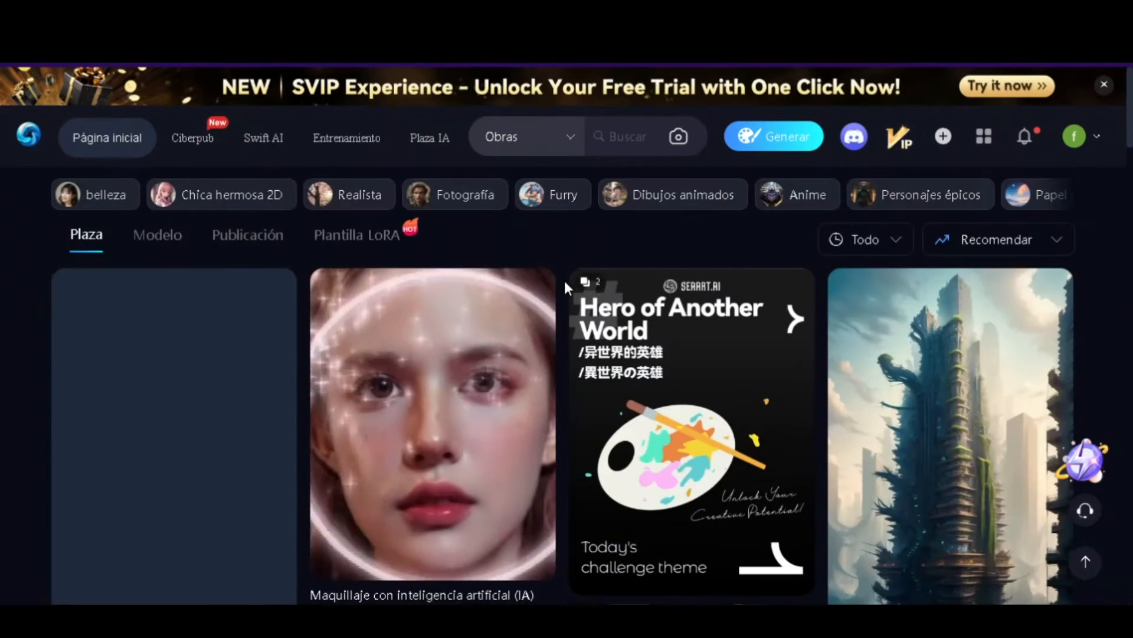
Open the training section, look over its LoRA and model lists, and start a new training dataset.
click(333, 140)
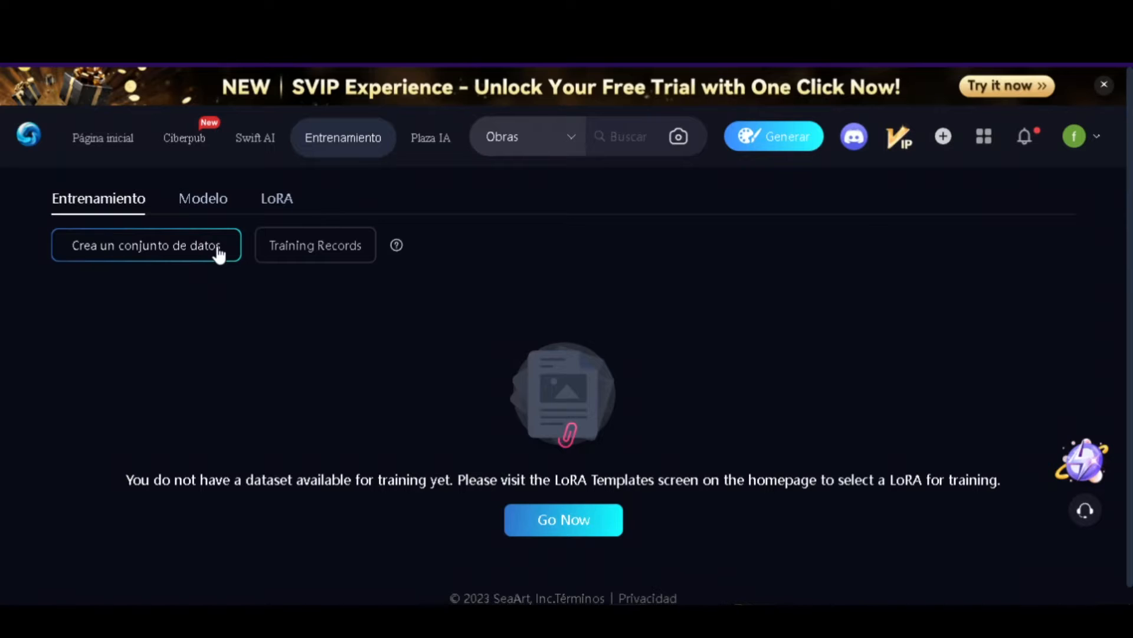
click(260, 206)
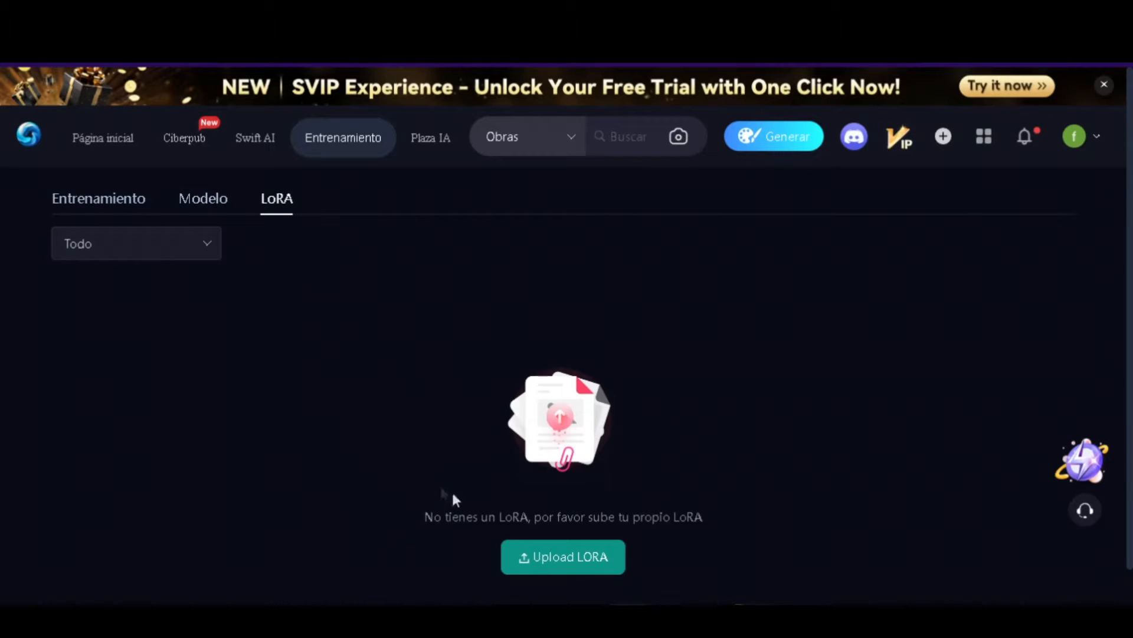
click(218, 201)
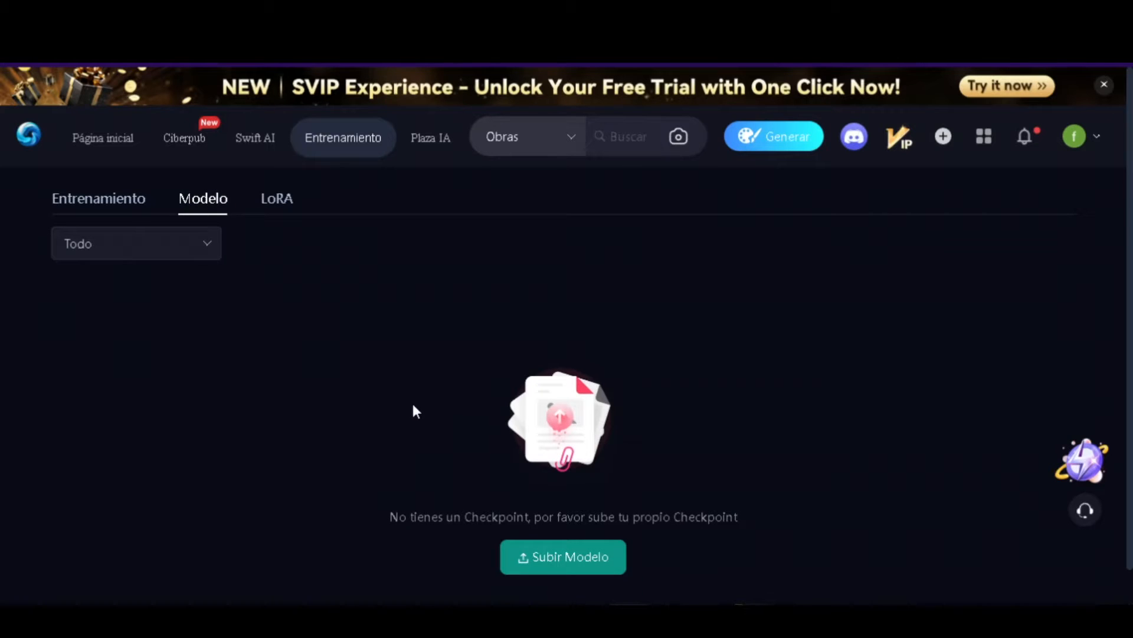
click(111, 206)
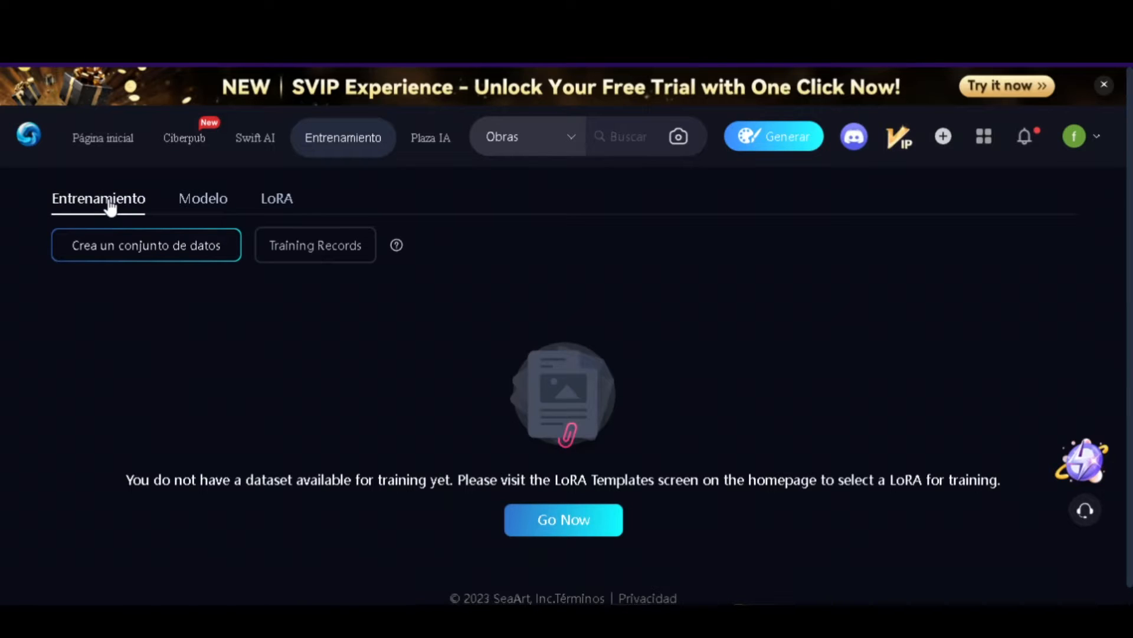
click(175, 258)
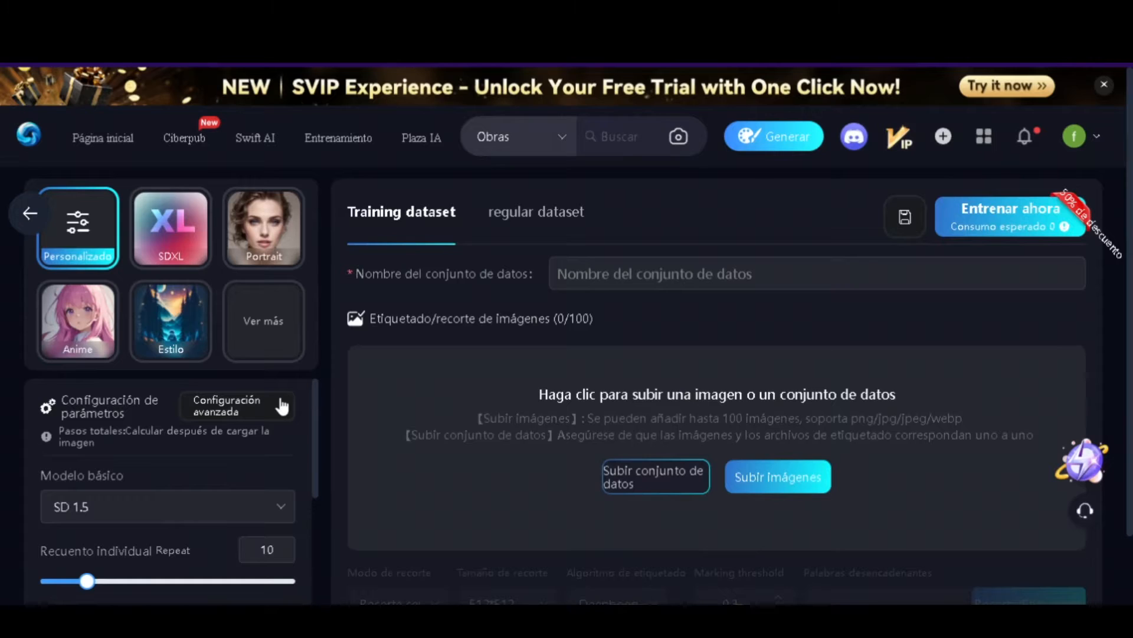
Name the dataset "prueba" and upload the 20 footballer photos to it.
click(599, 273)
text(prueba)
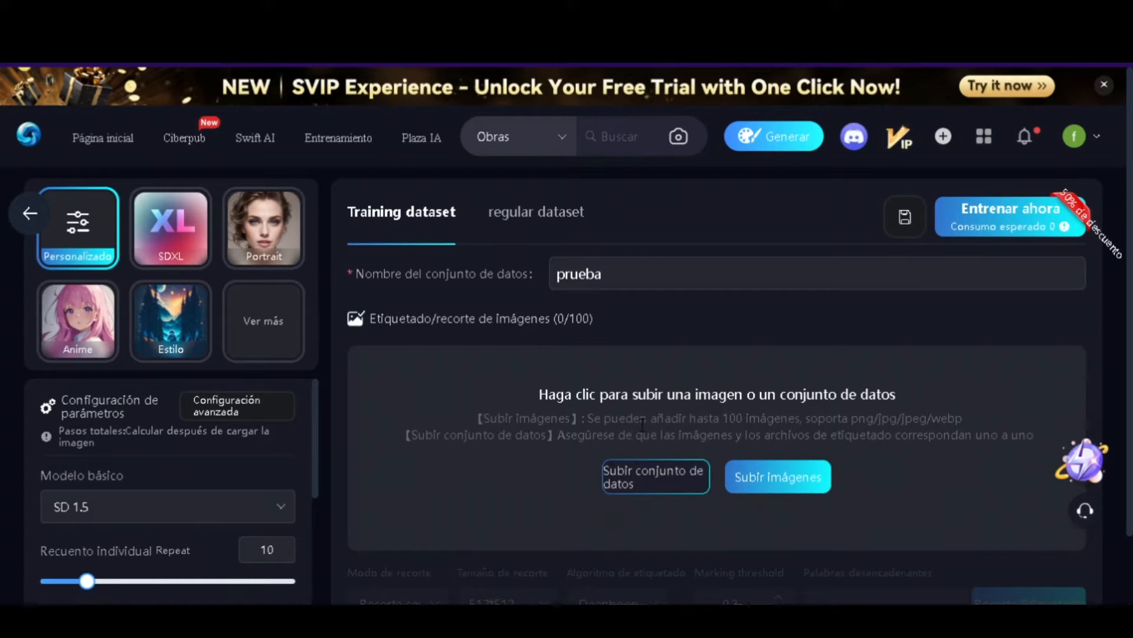
click(787, 487)
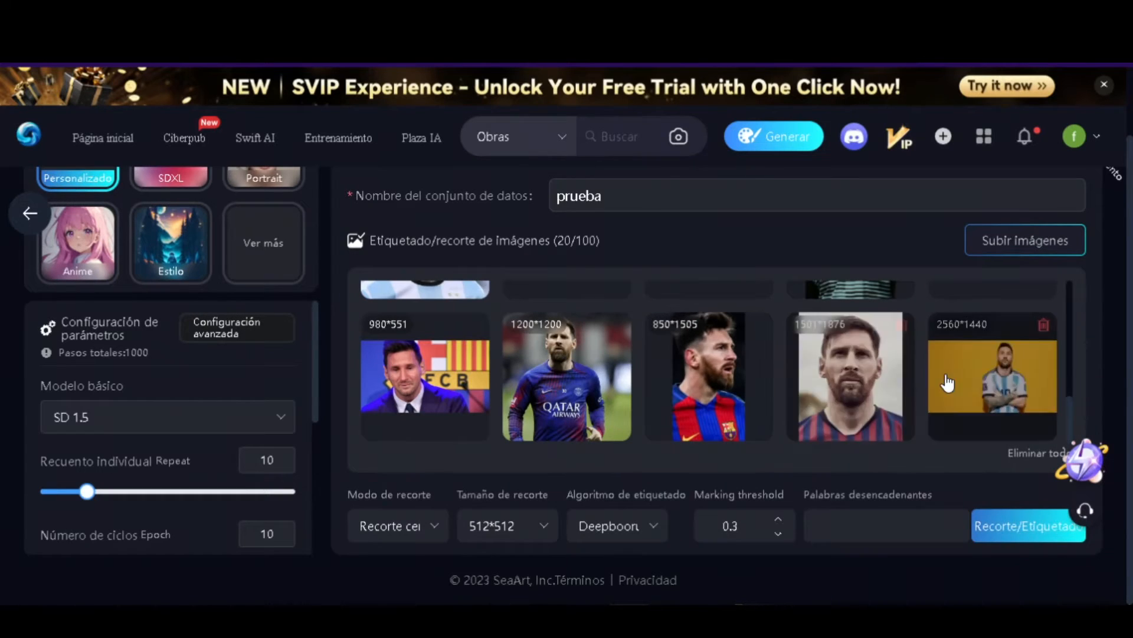
Review the uploaded training photos and their pixel sizes, and view the Birme bulk image resizing page.
scroll(615, 399, up, 5)
scroll(615, 399, down, 3)
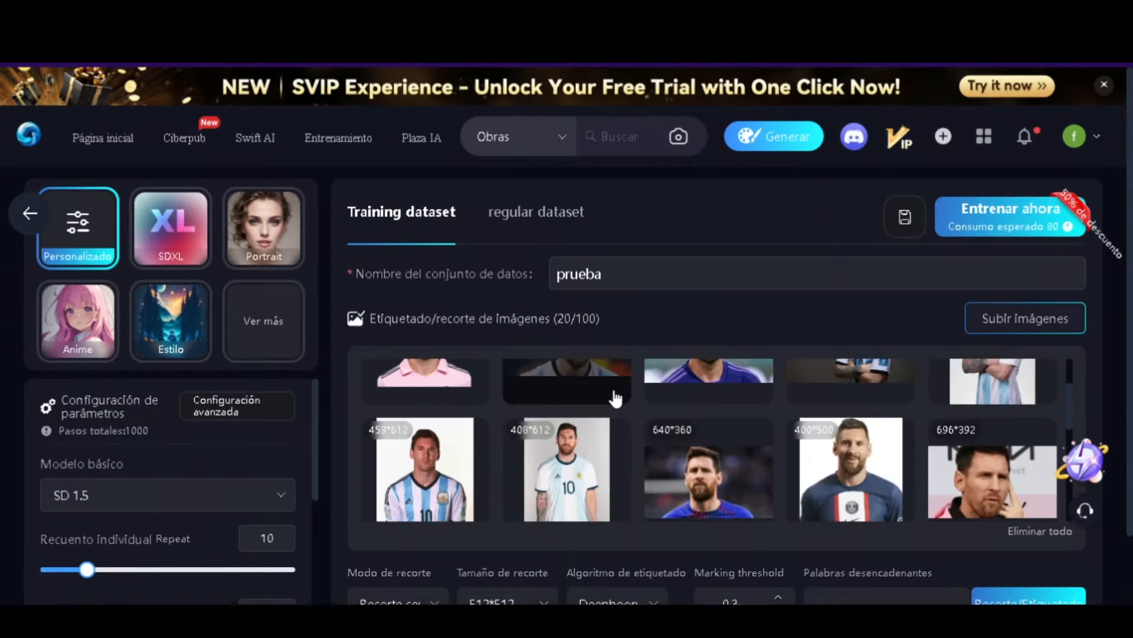
scroll(614, 396, down, 3)
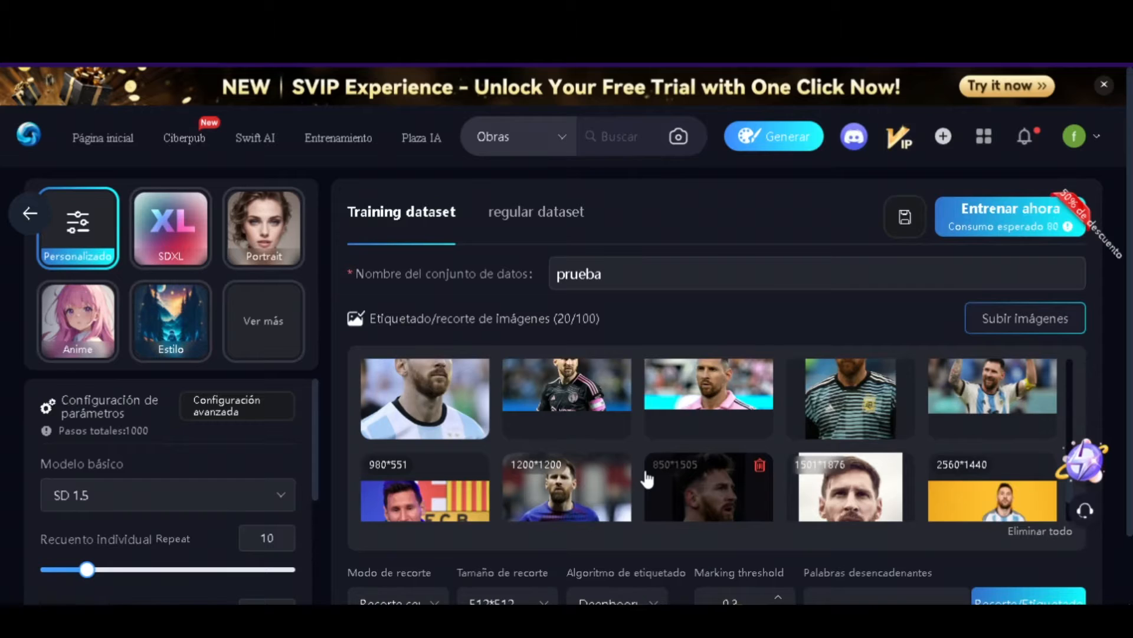
scroll(647, 479, down, 1)
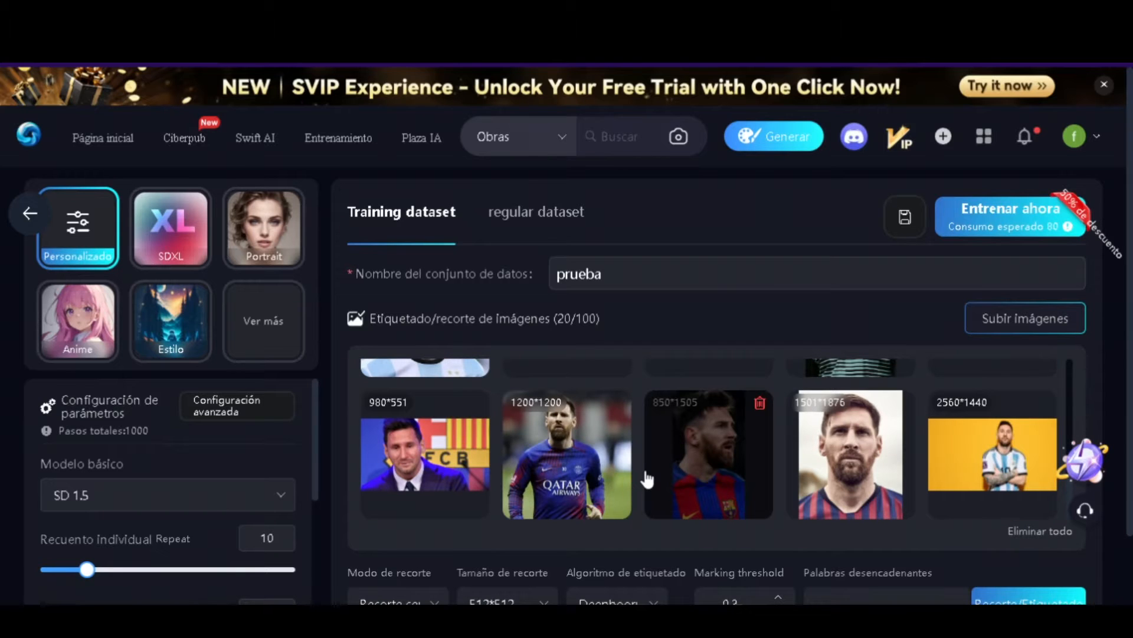
scroll(648, 479, down, 1)
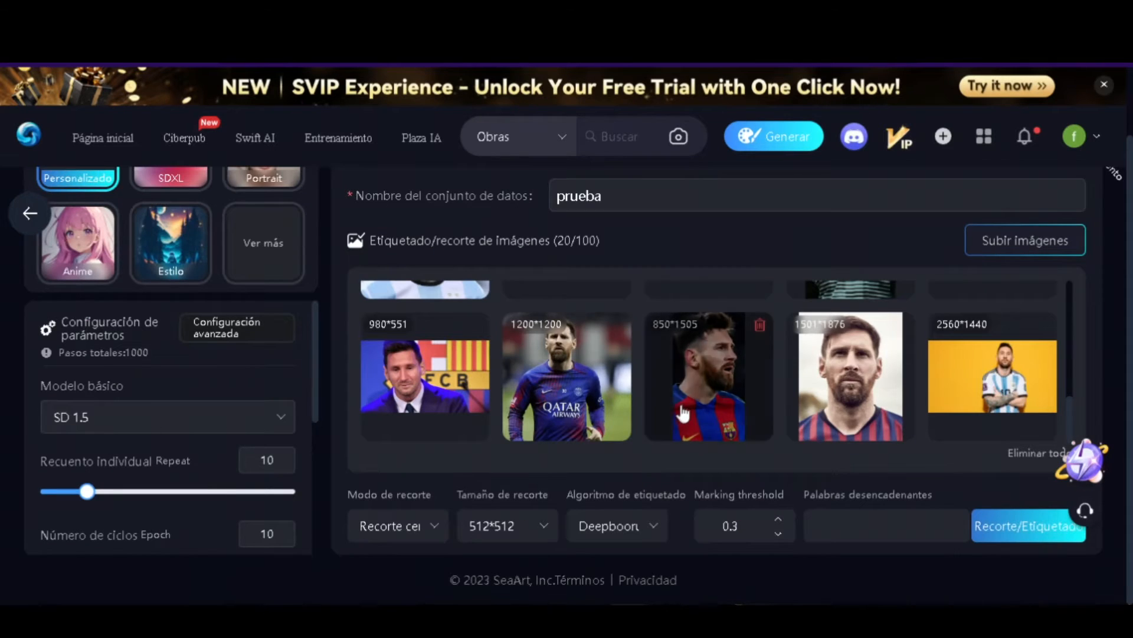
scroll(683, 412, down, 3)
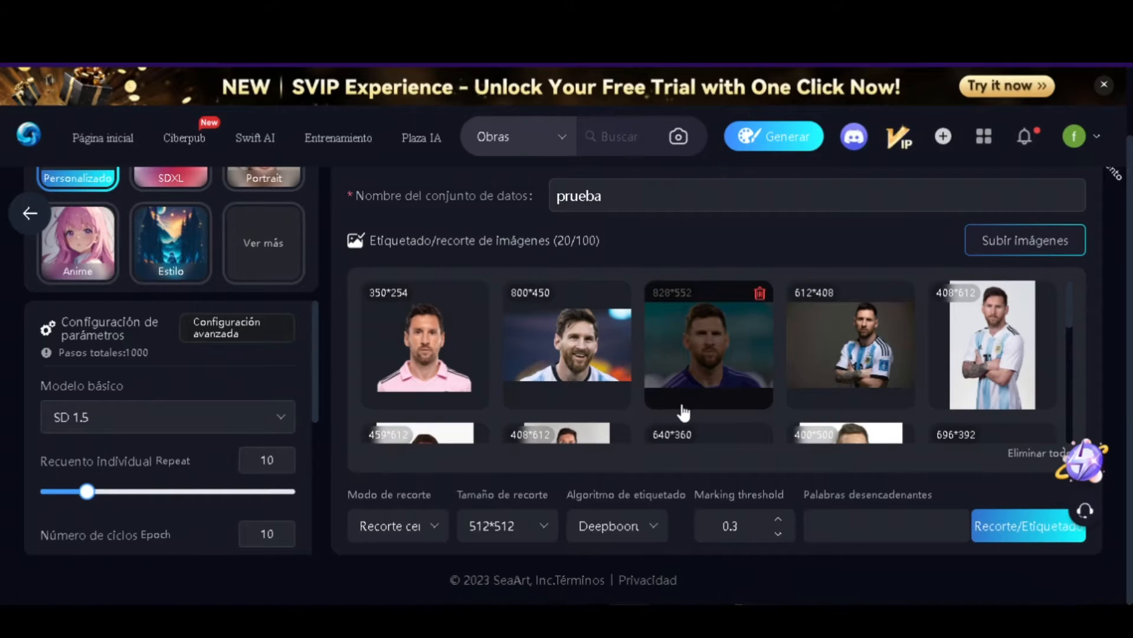
scroll(683, 412, down, 6)
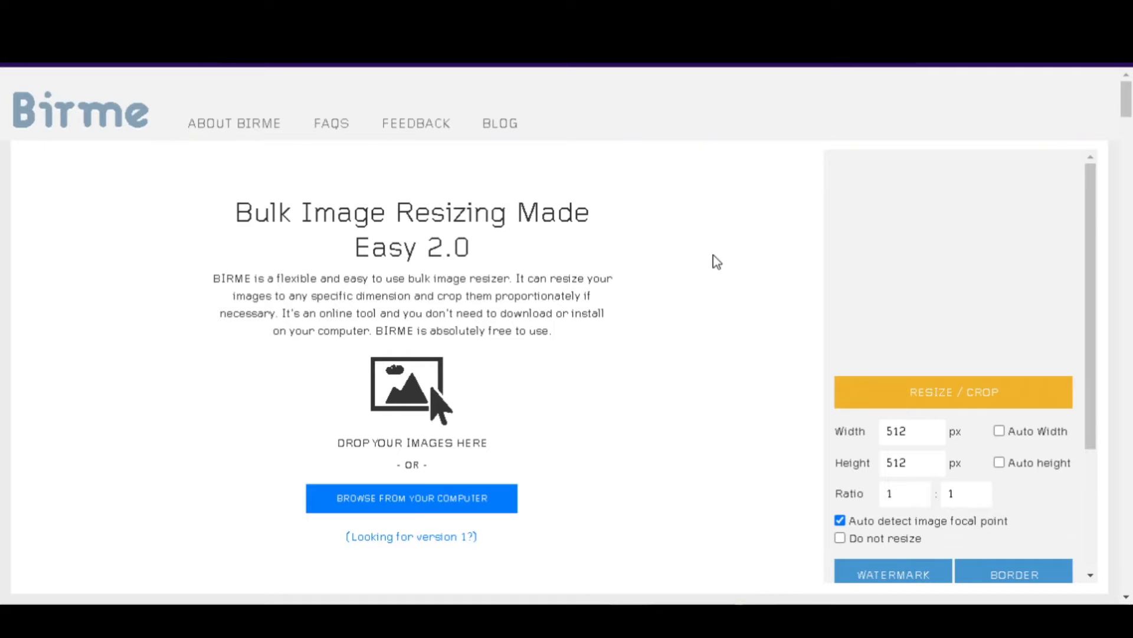
scroll(714, 261, down, 3)
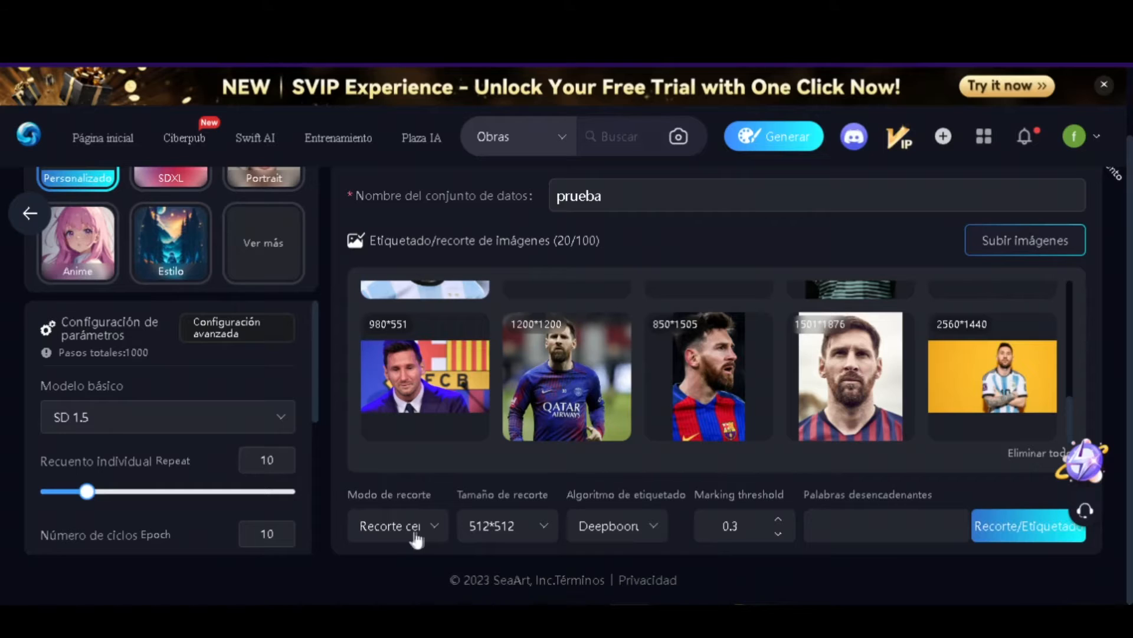
Set the crop mode to Recorte enfocado with size 512*512 and keep Deepbooru as the labelling algorithm.
click(431, 531)
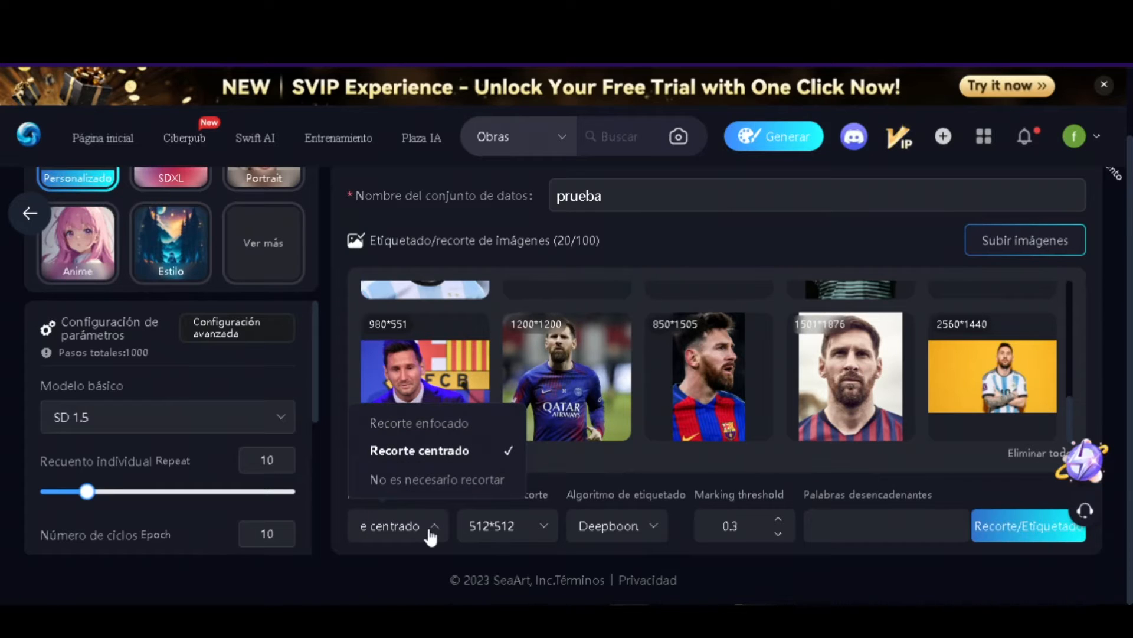
click(442, 426)
click(505, 528)
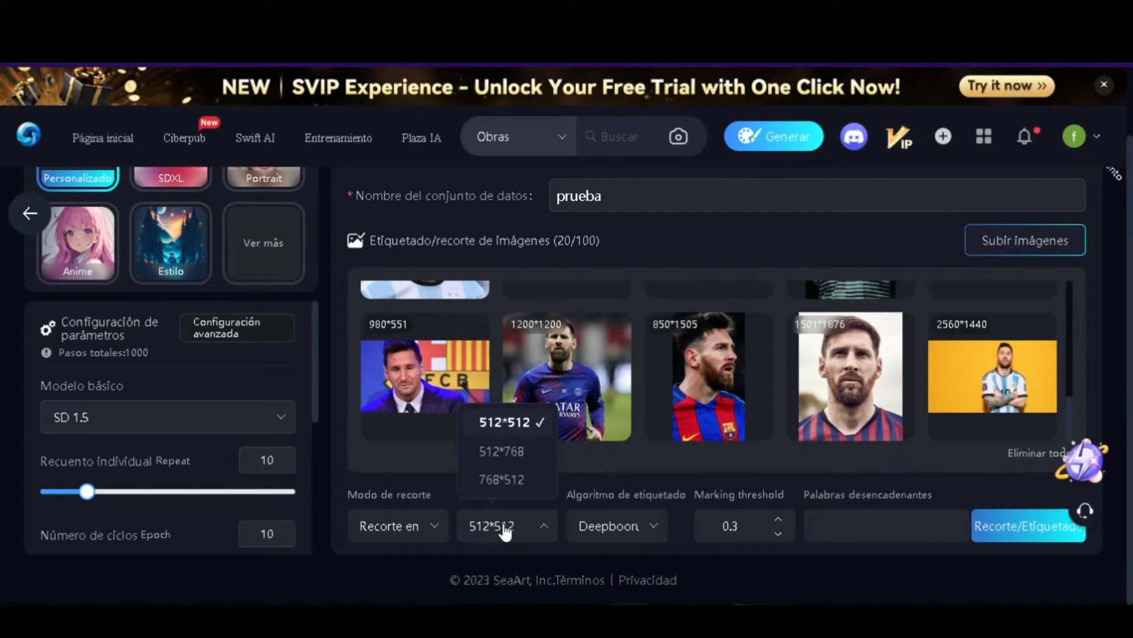
click(534, 427)
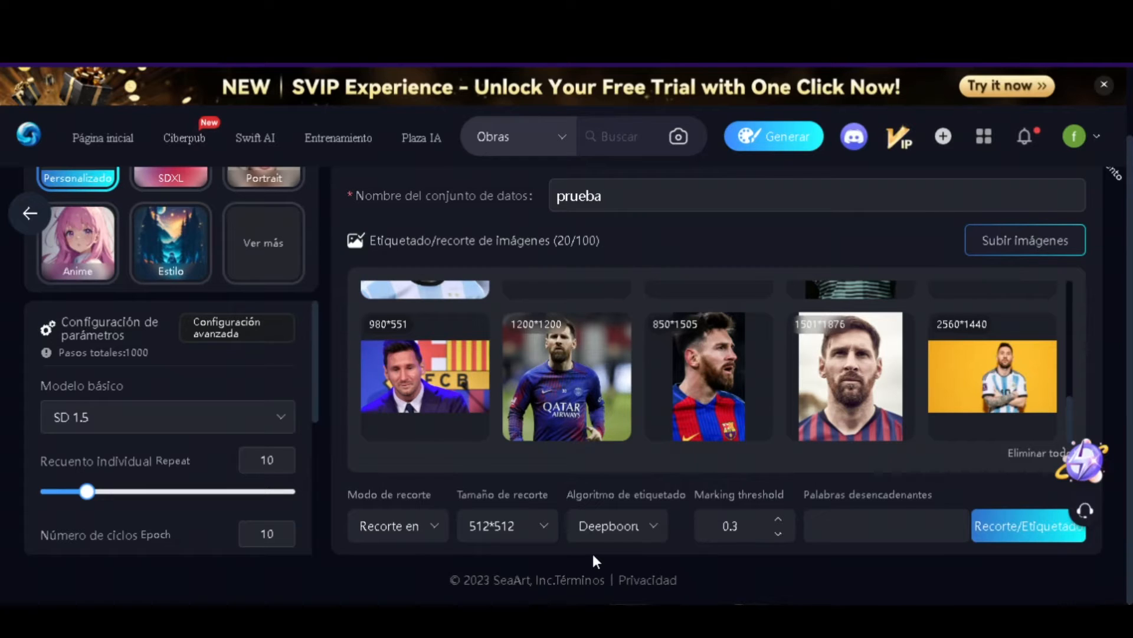
click(636, 530)
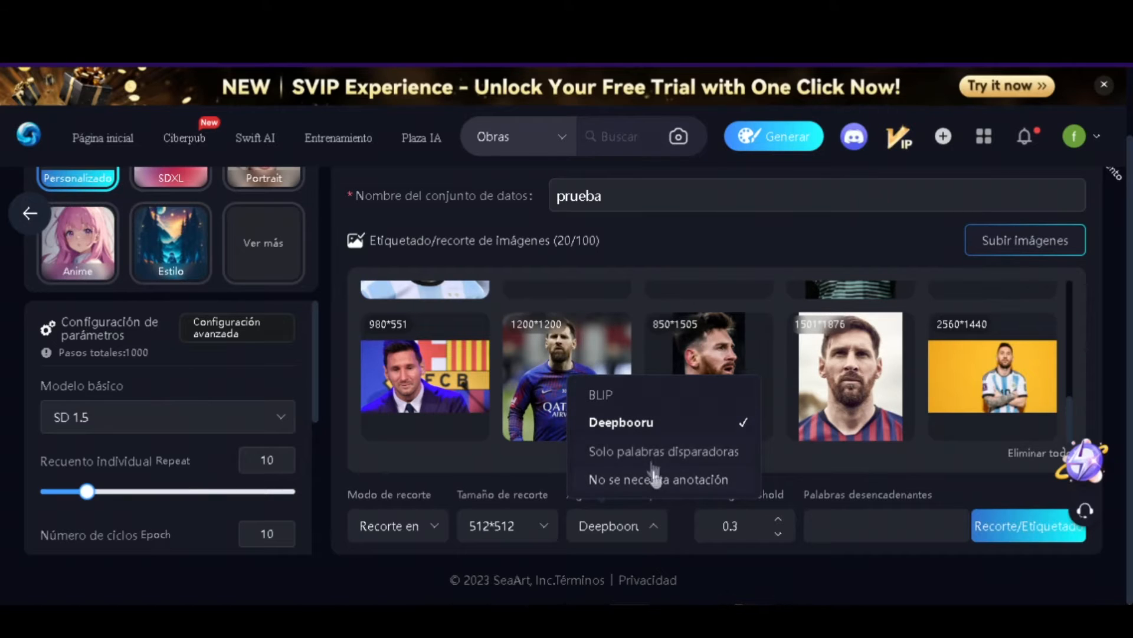
click(682, 547)
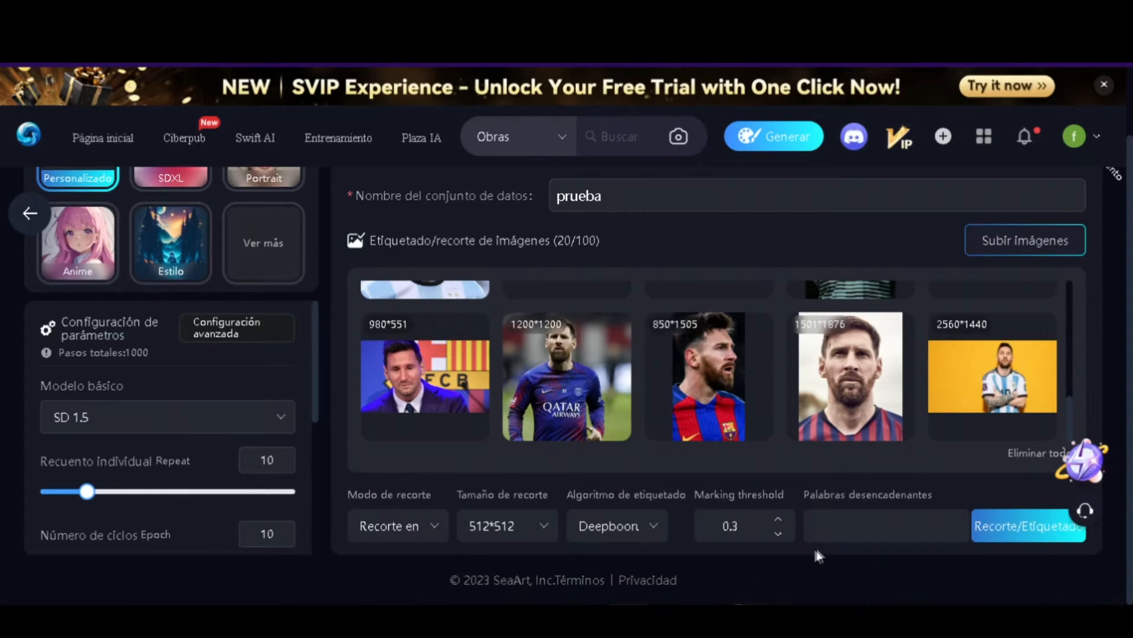
Enter the trigger words "1 man, man, solo," and run cropping and labelling on the dataset images.
click(837, 526)
text(1 man, man, solo,)
drag(927, 526, 797, 527)
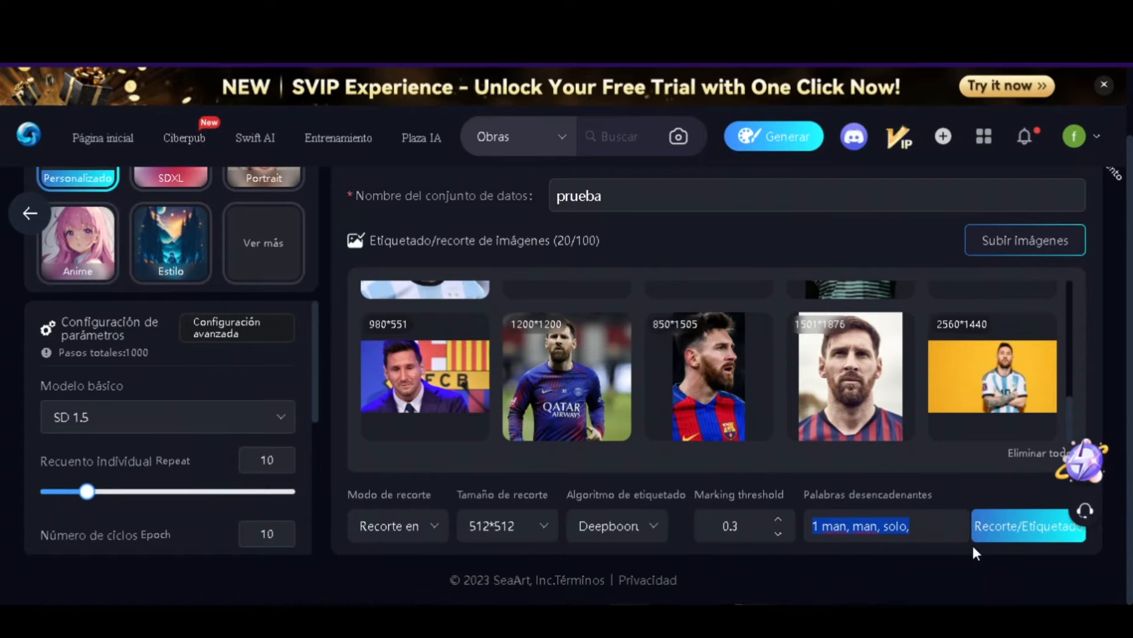
click(1011, 533)
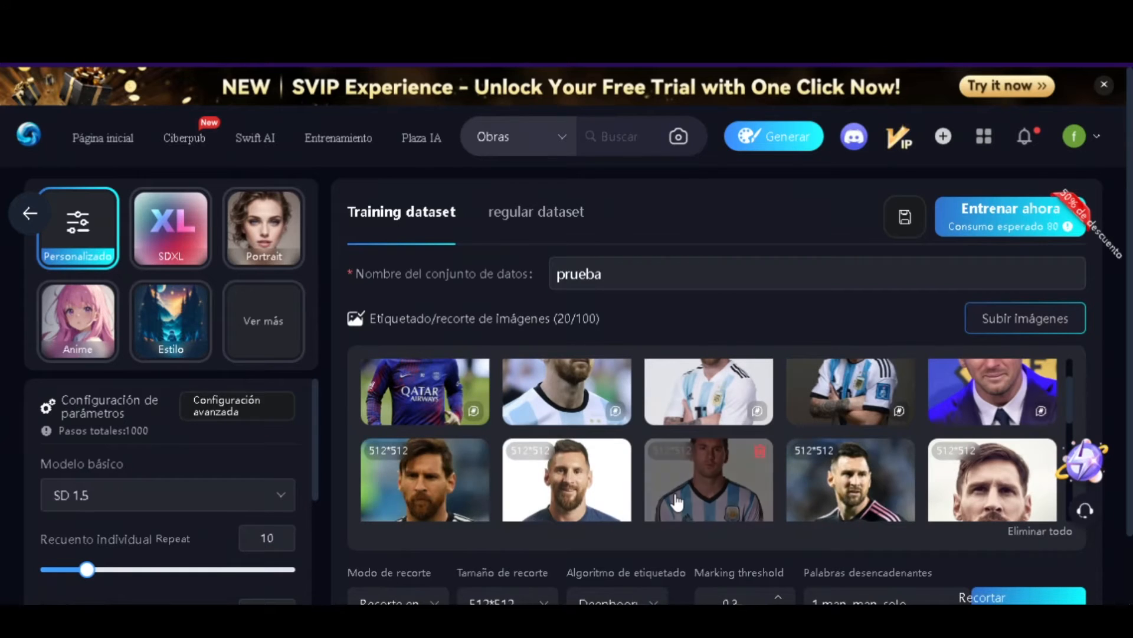
Inspect the cropped images and read the tags generated for one of the white-shirt photos.
scroll(677, 500, up, 1)
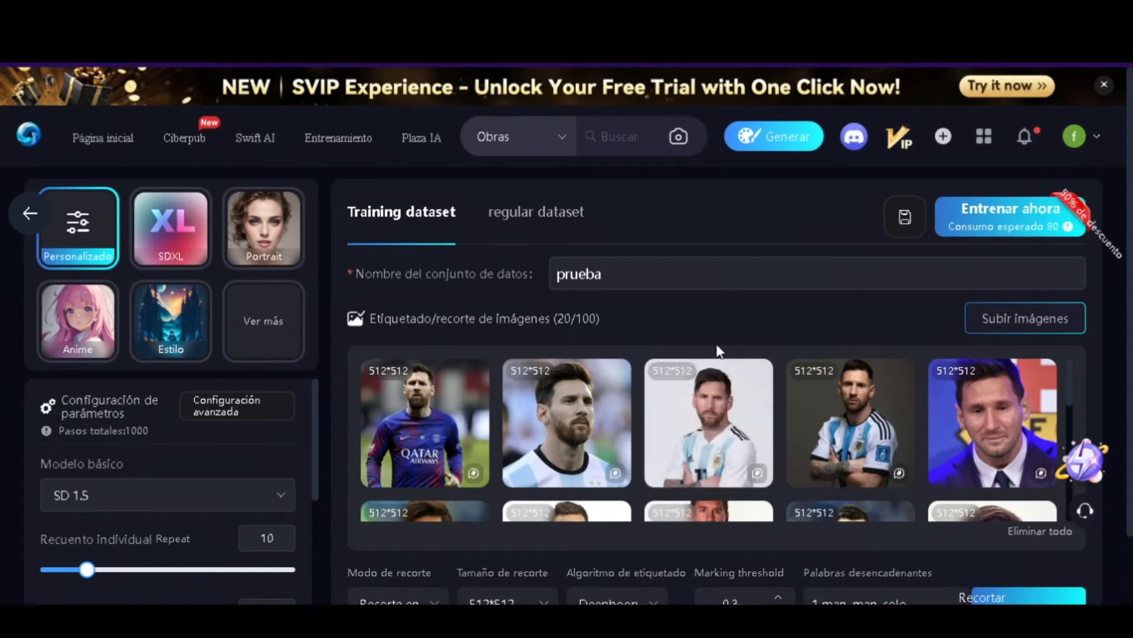
mouse_move(759, 473)
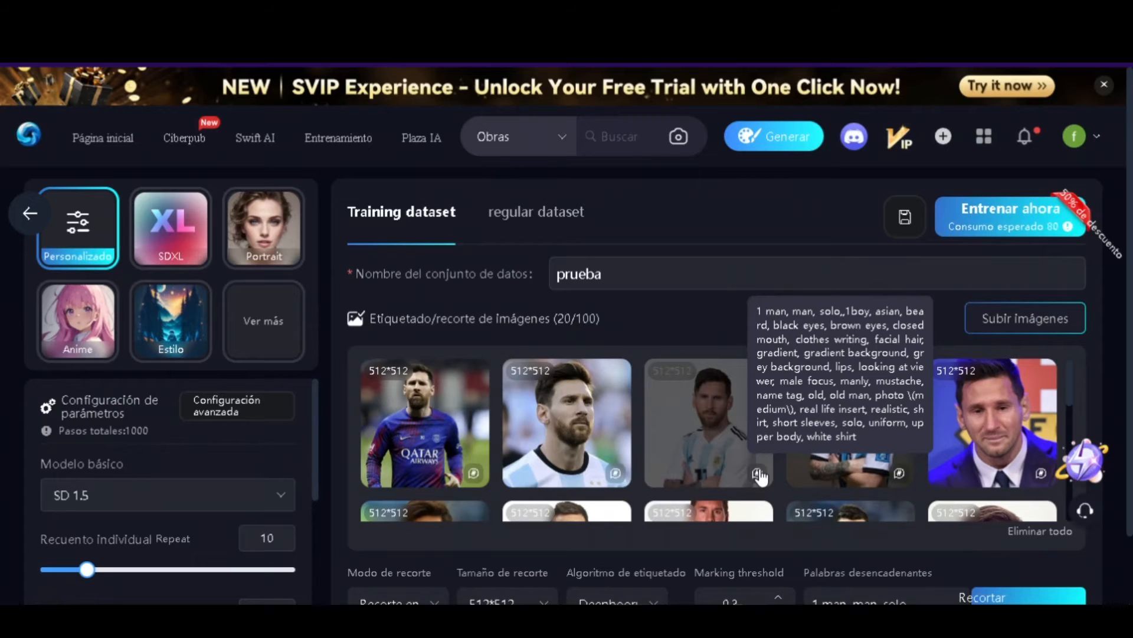
scroll(759, 475, down, 3)
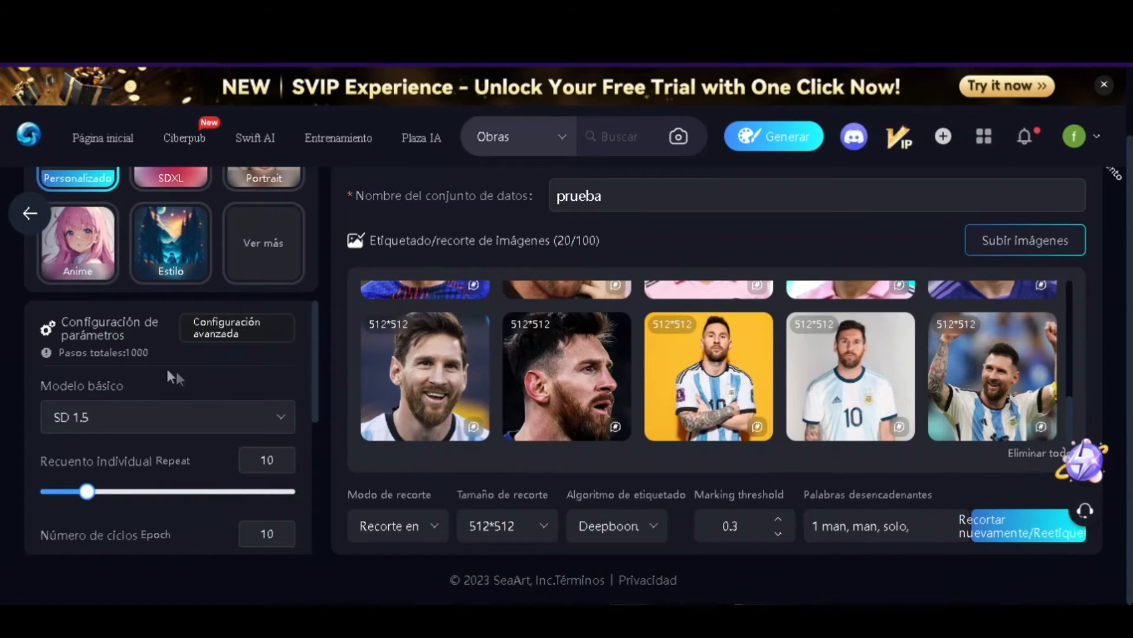
Browse the additional base models and choose epiCRealism as the base model for the training.
click(275, 422)
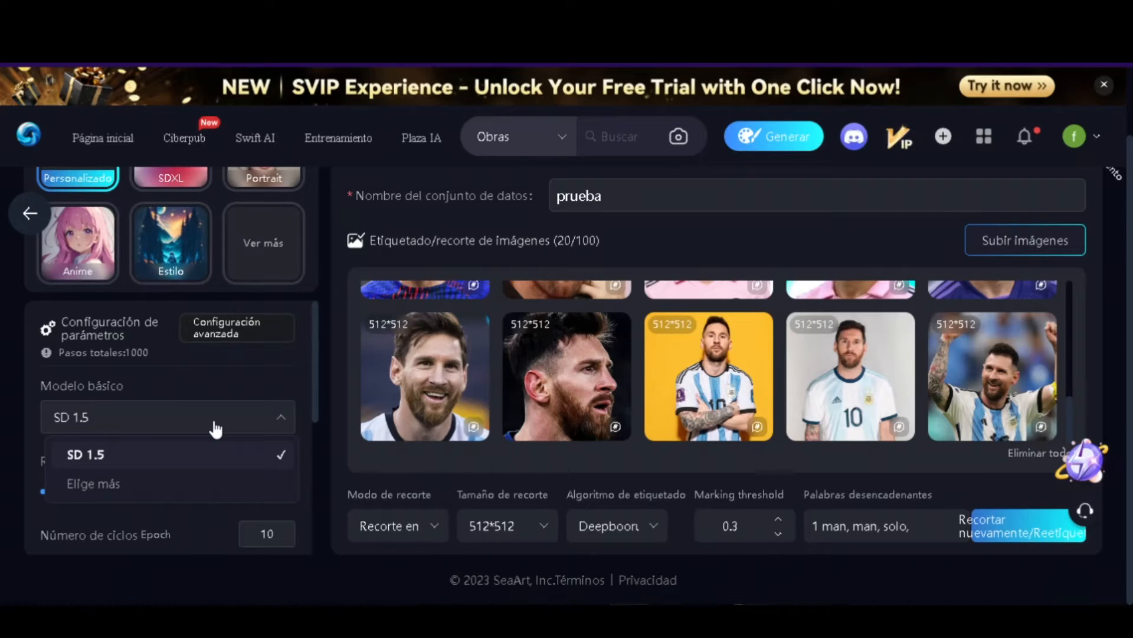
click(151, 489)
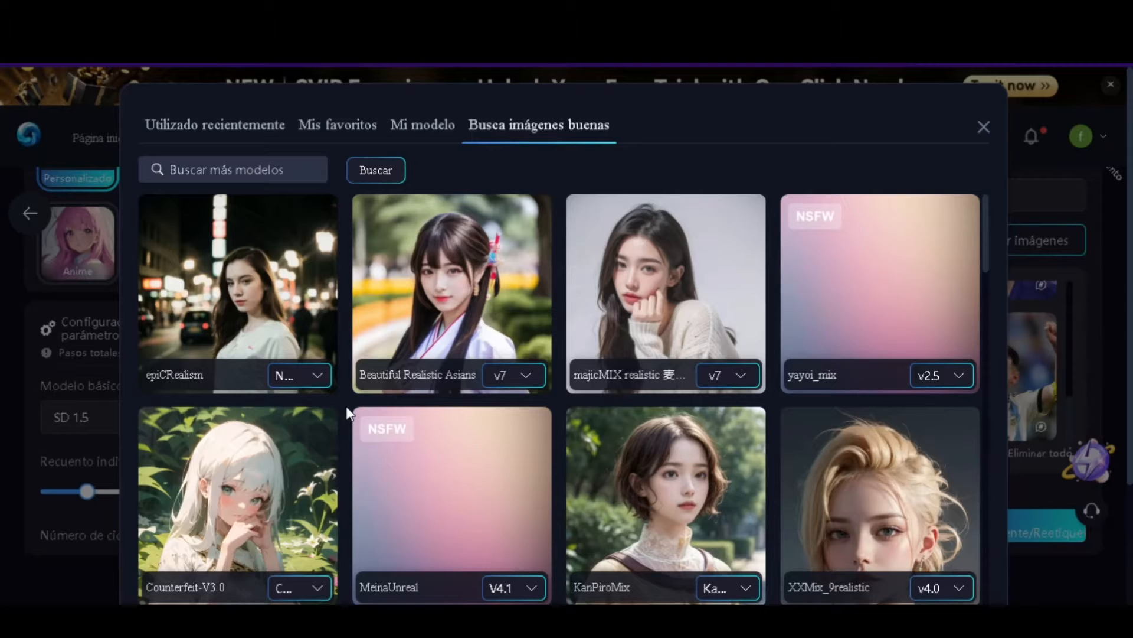
scroll(346, 405, down, 4)
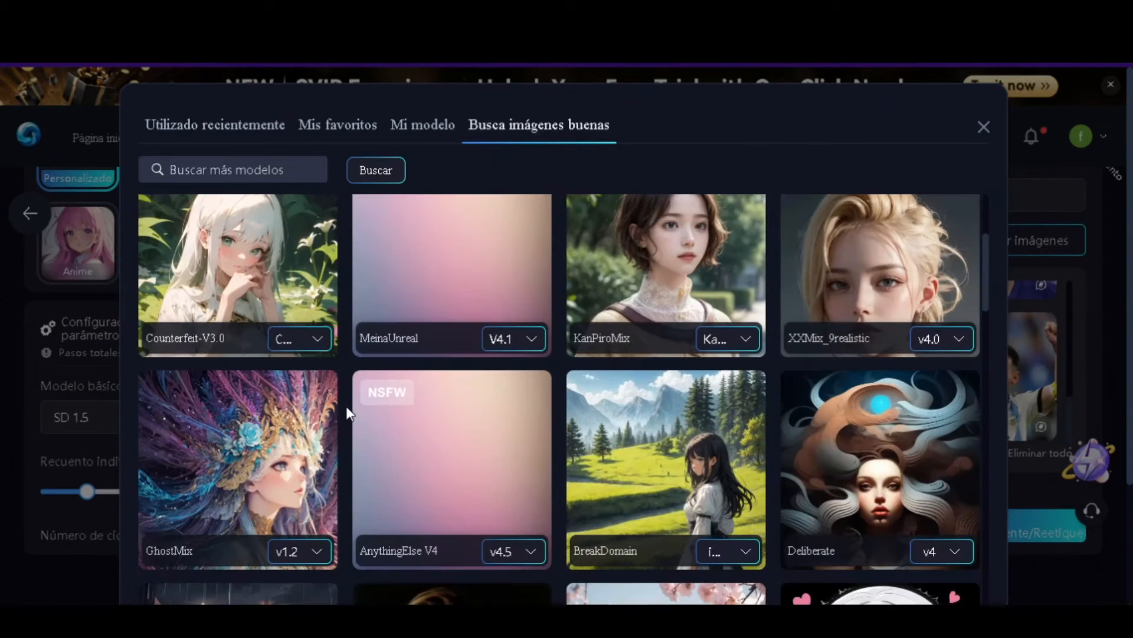
scroll(346, 405, down, 3)
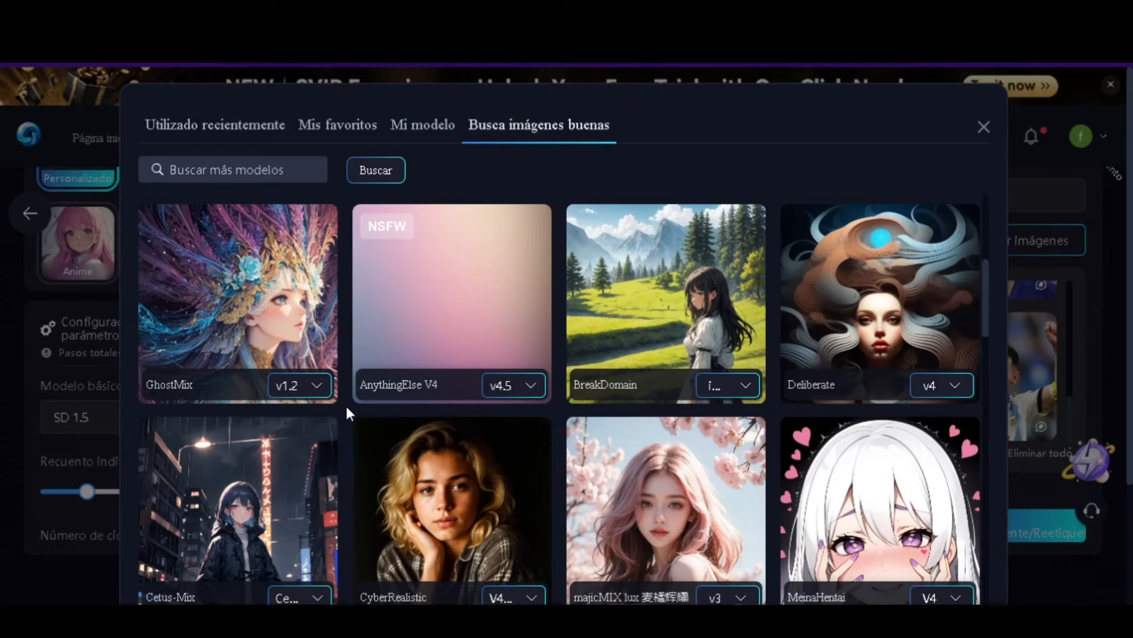
scroll(347, 409, down, 3)
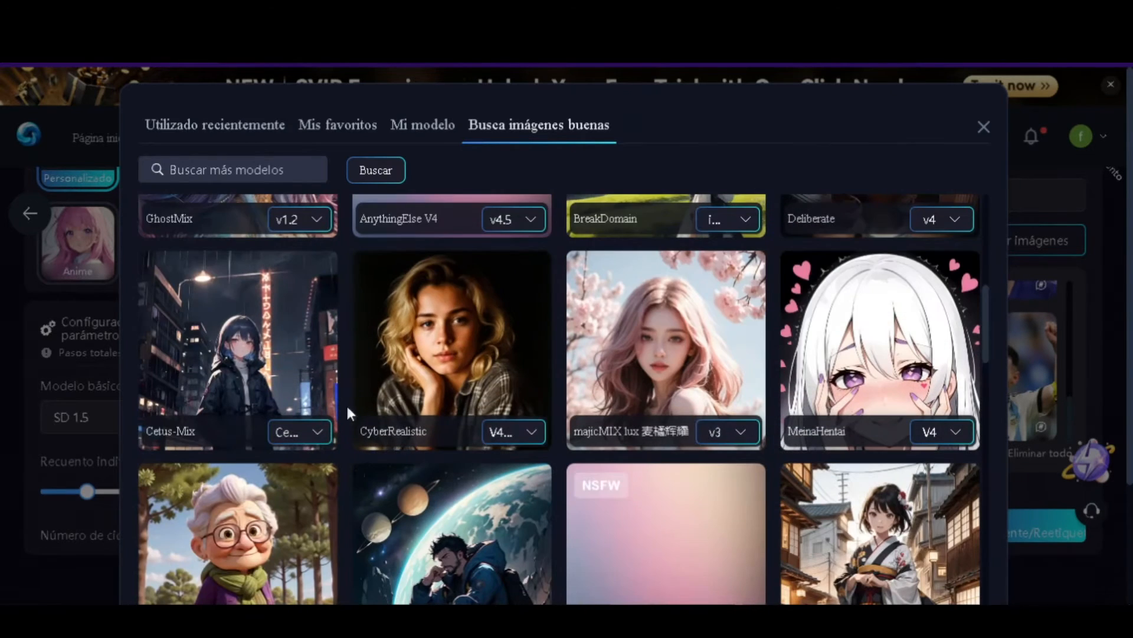
mouse_move(418, 404)
scroll(438, 390, down, 10)
scroll(438, 390, up, 3)
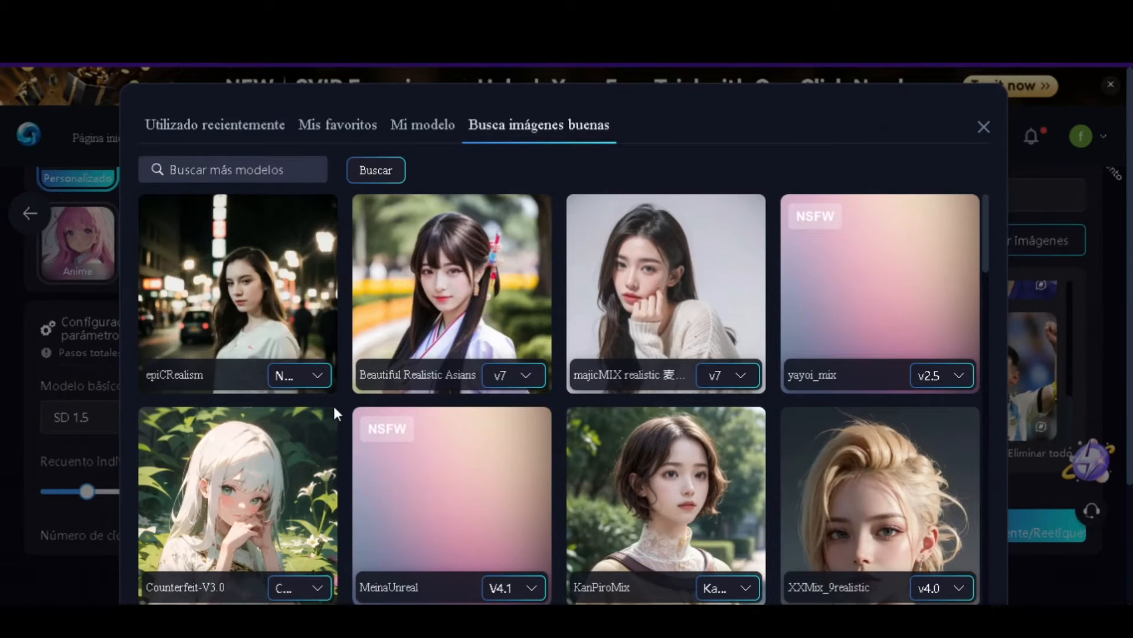
mouse_move(227, 282)
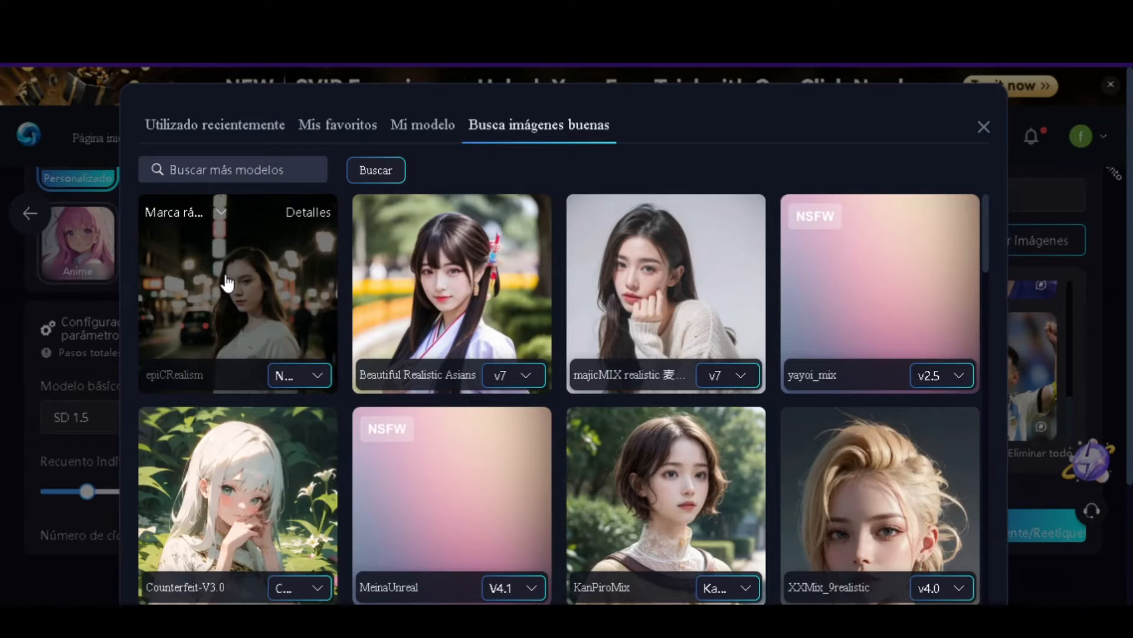
click(228, 282)
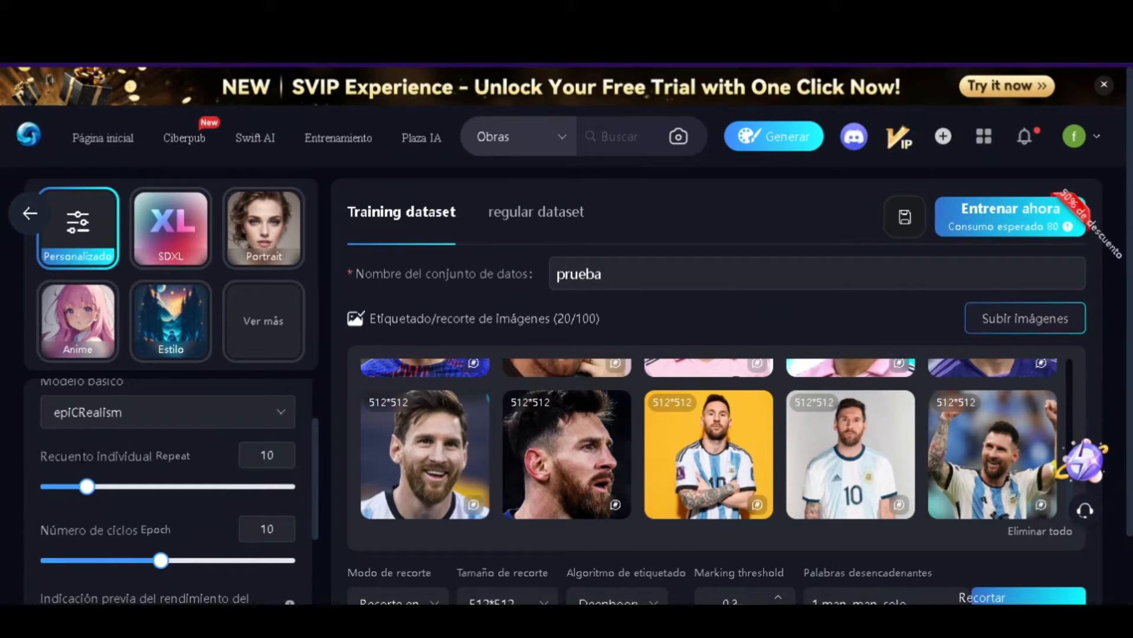
Replace "1girl" with "1man" in the model performance preview prompt, keeping "(masterpiece, best quality:1.2)" and "solo".
scroll(274, 458, down, 3)
scroll(274, 458, up, 3)
scroll(273, 458, down, 2)
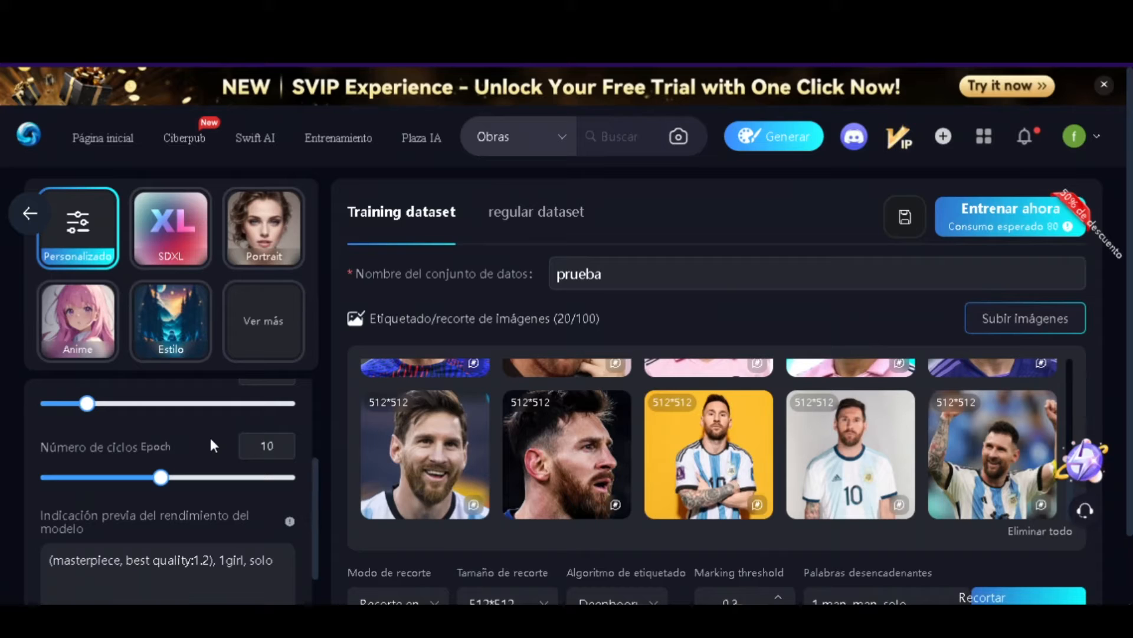
scroll(210, 437, down, 1)
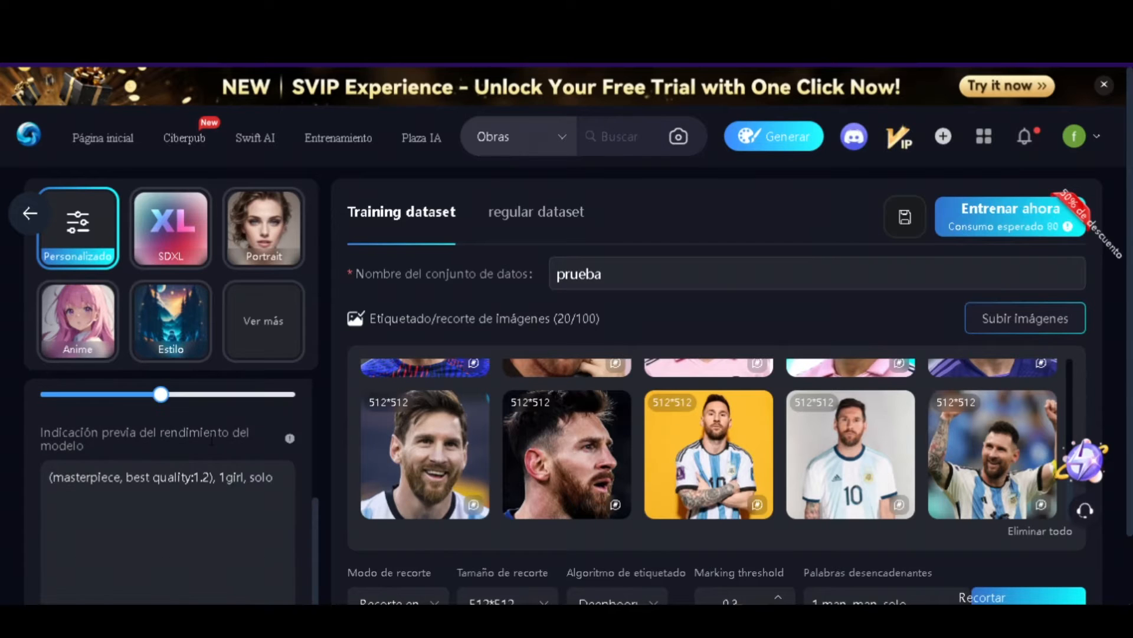
scroll(210, 437, up, 2)
scroll(210, 438, down, 1)
scroll(140, 454, down, 1)
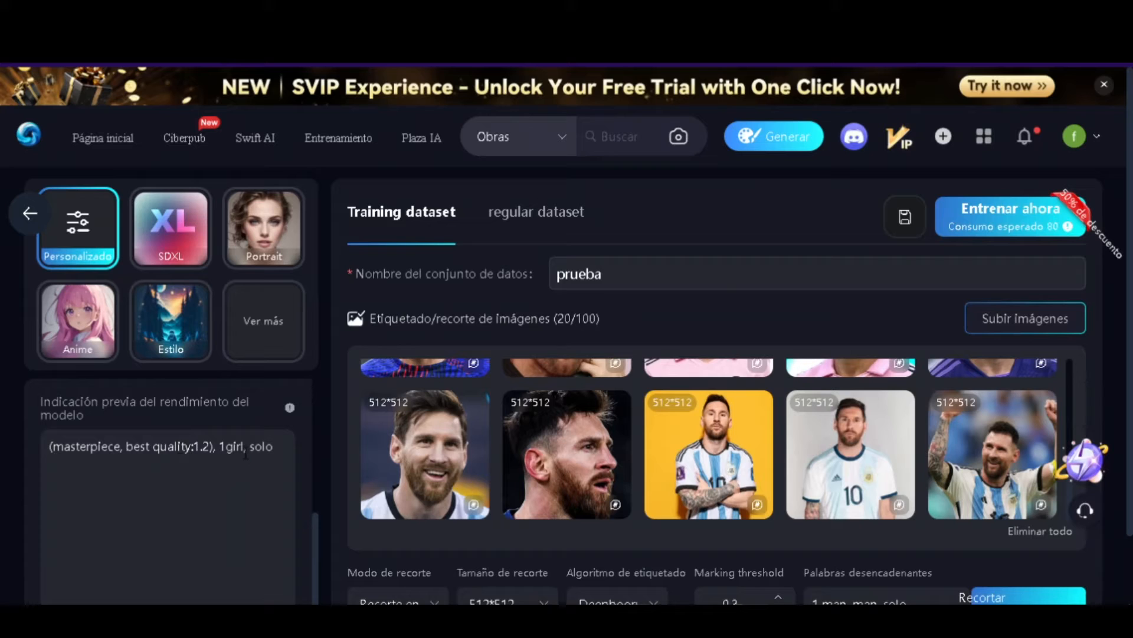
drag(243, 449, 230, 449)
text(man)
scroll(226, 539, down, 3)
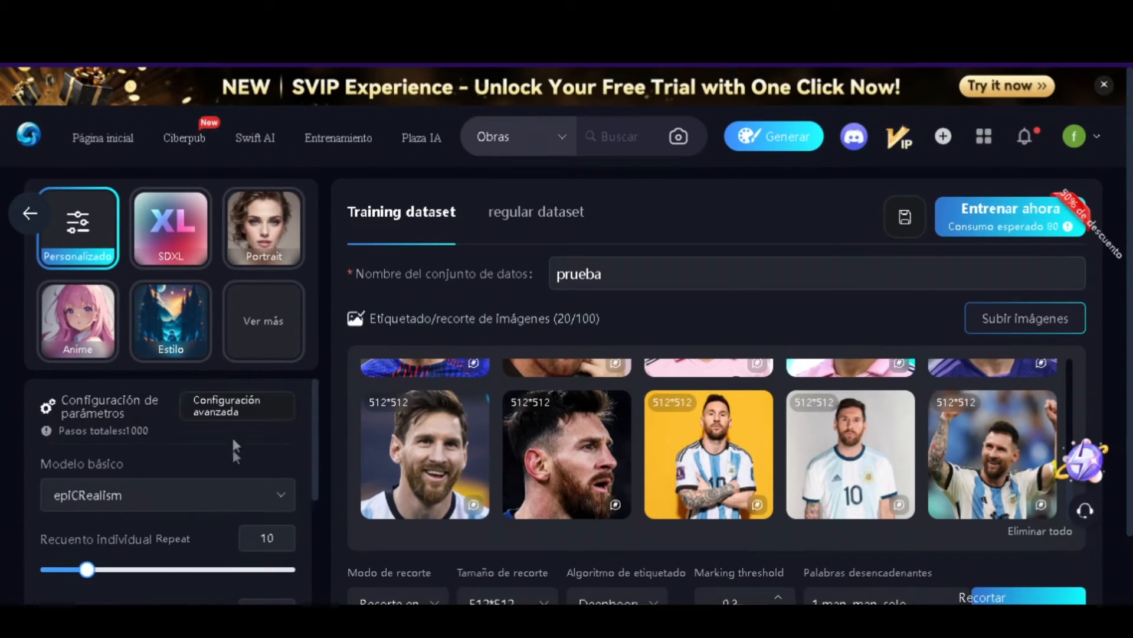
Try a Repeat value of 21 in the advanced training parameters and set it back to 10.
click(227, 406)
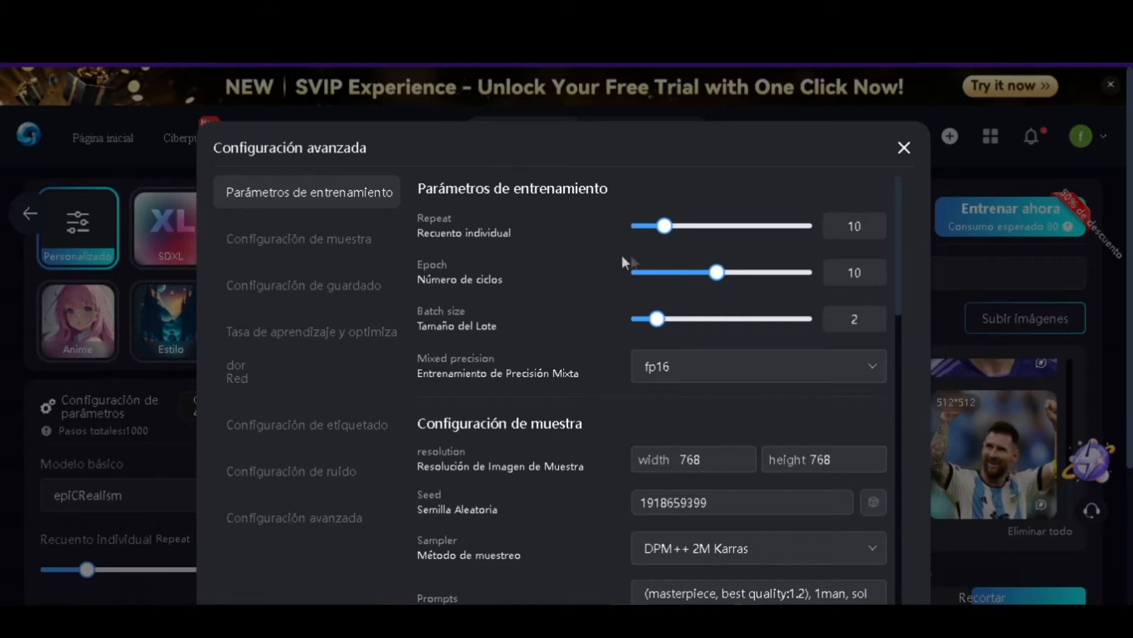
drag(663, 228, 704, 227)
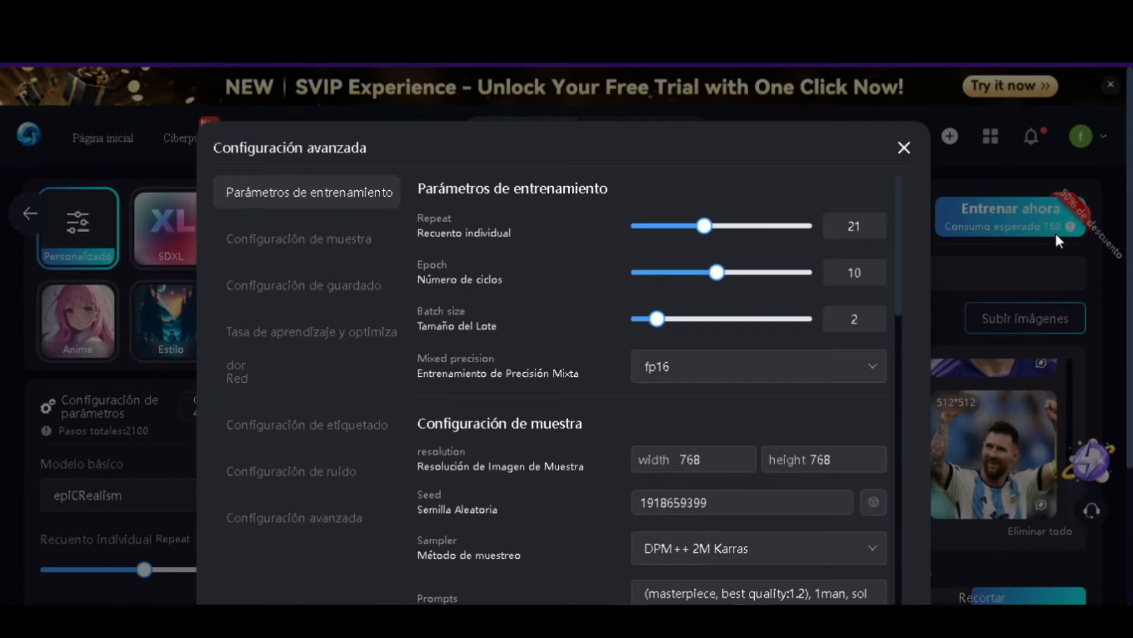
double_click(859, 231)
text(10)
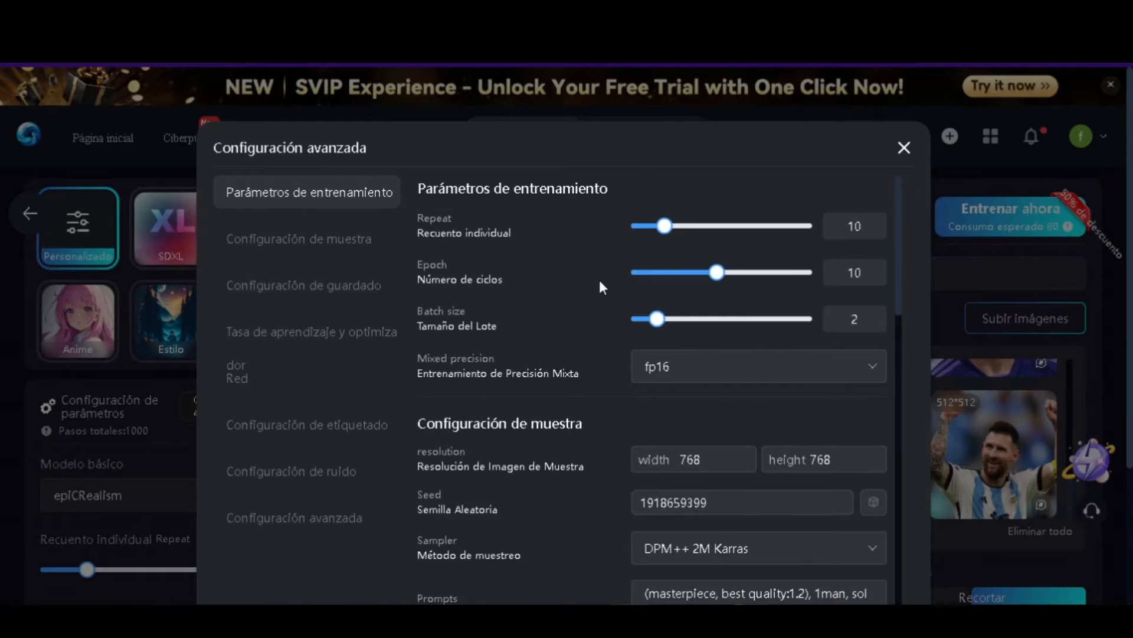
Review the advanced configuration sections, from sample, saving and learning rate settings to network, labelling and noise settings.
scroll(601, 283, down, 5)
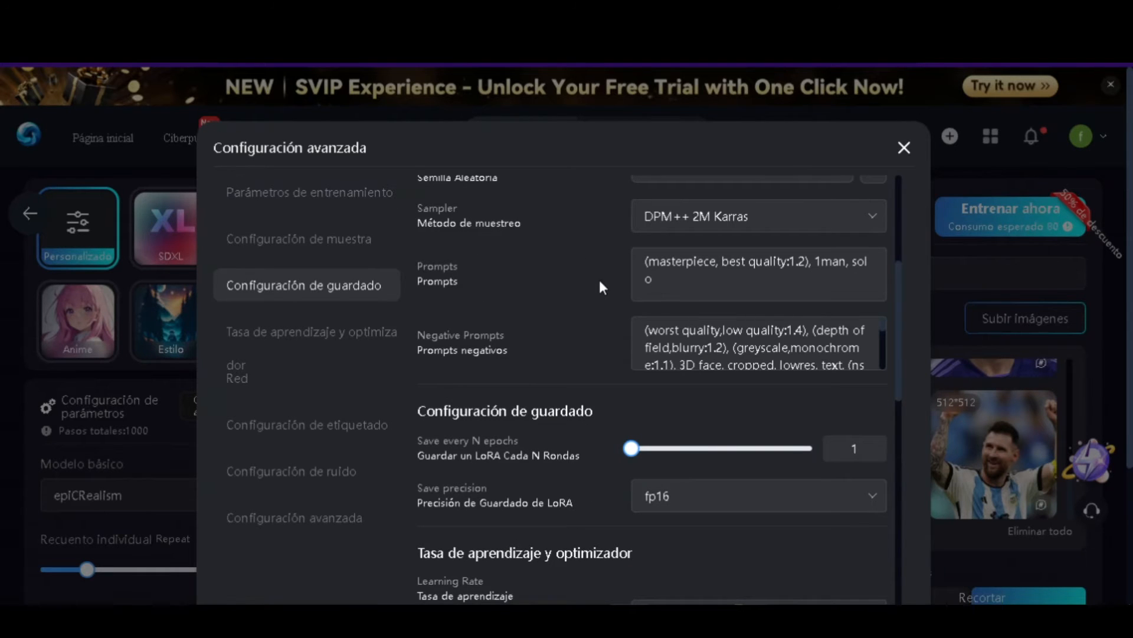
scroll(600, 287, down, 5)
scroll(601, 284, down, 5)
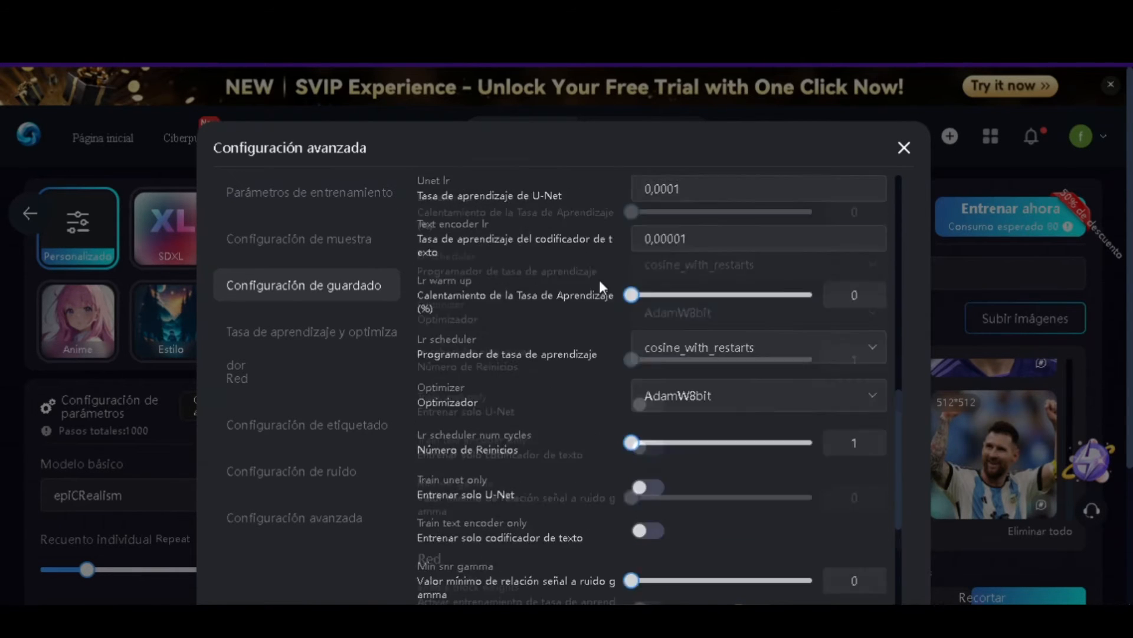
scroll(600, 283, down, 4)
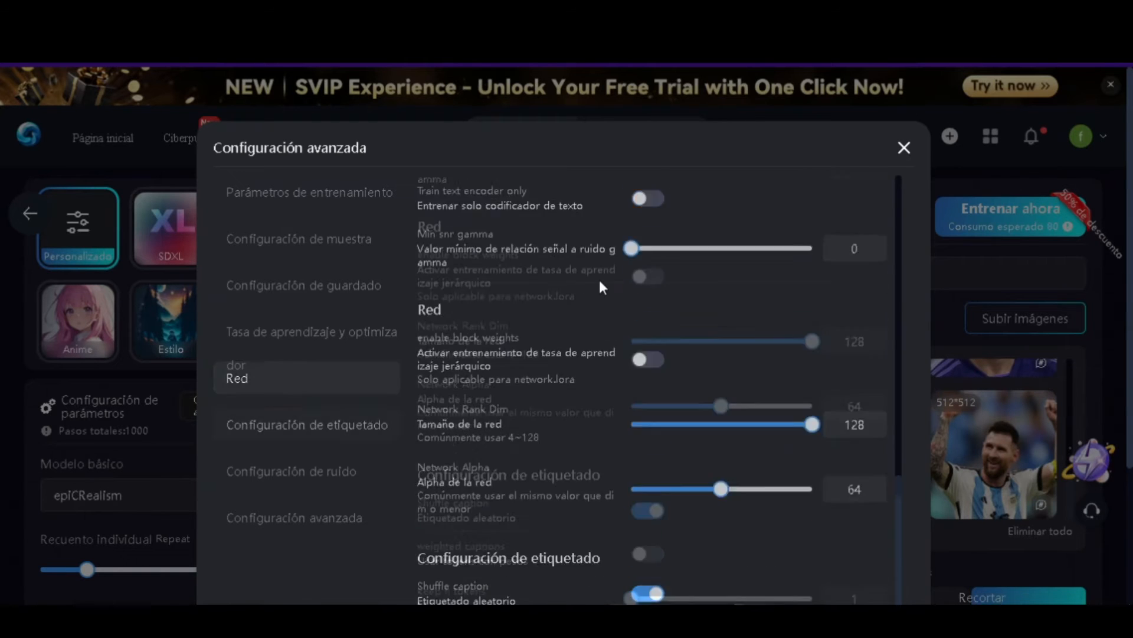
scroll(600, 285, down, 7)
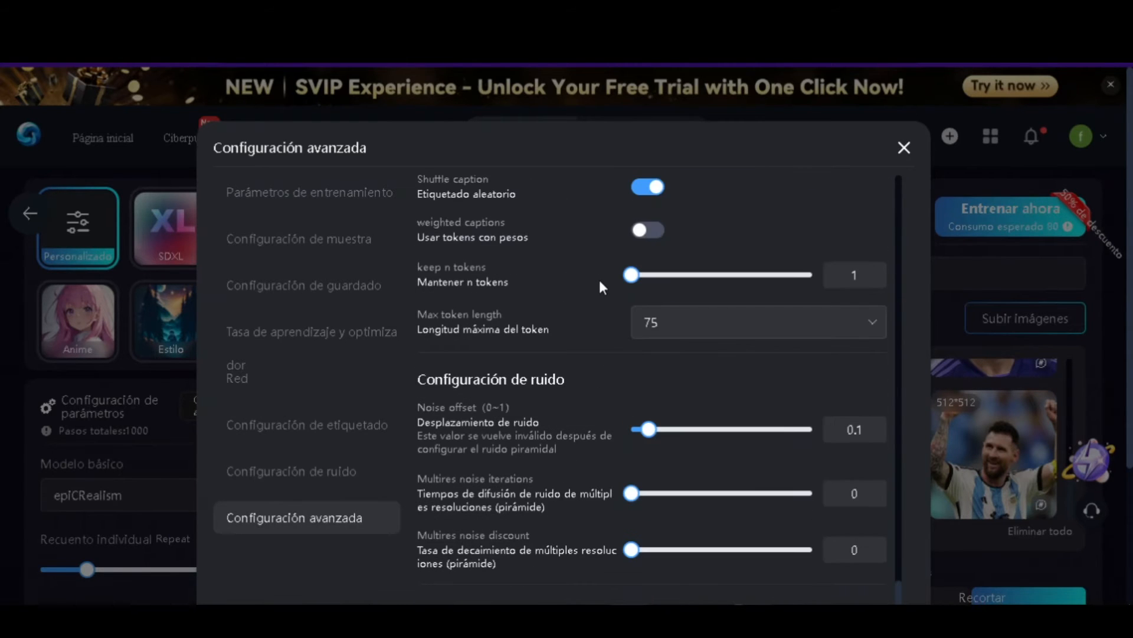
scroll(605, 284, up, 10)
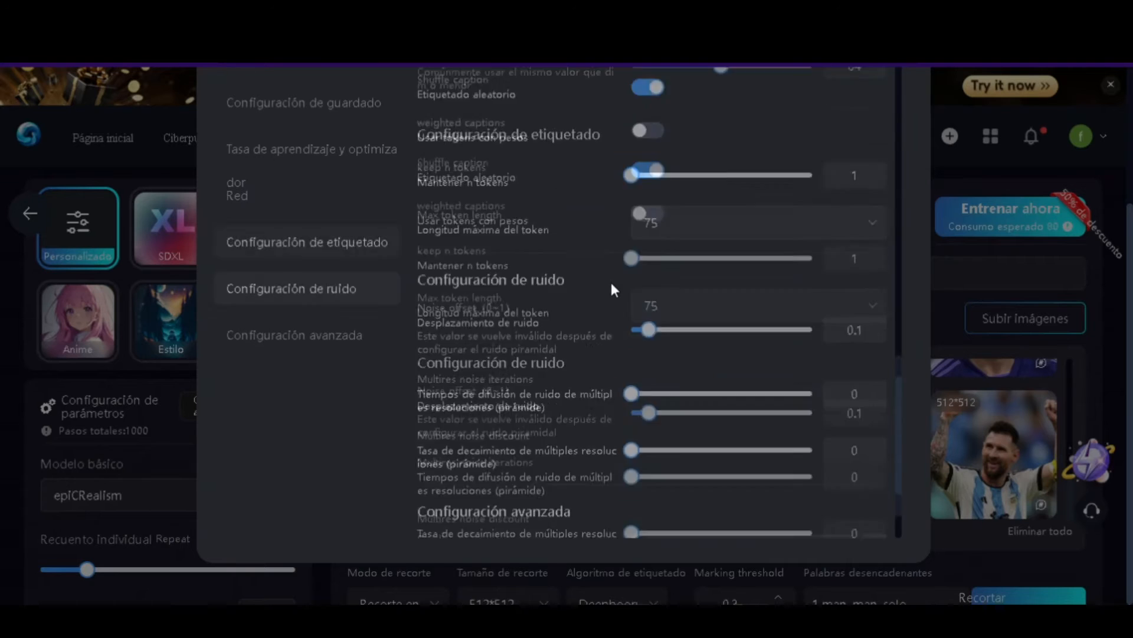
scroll(611, 284, up, 5)
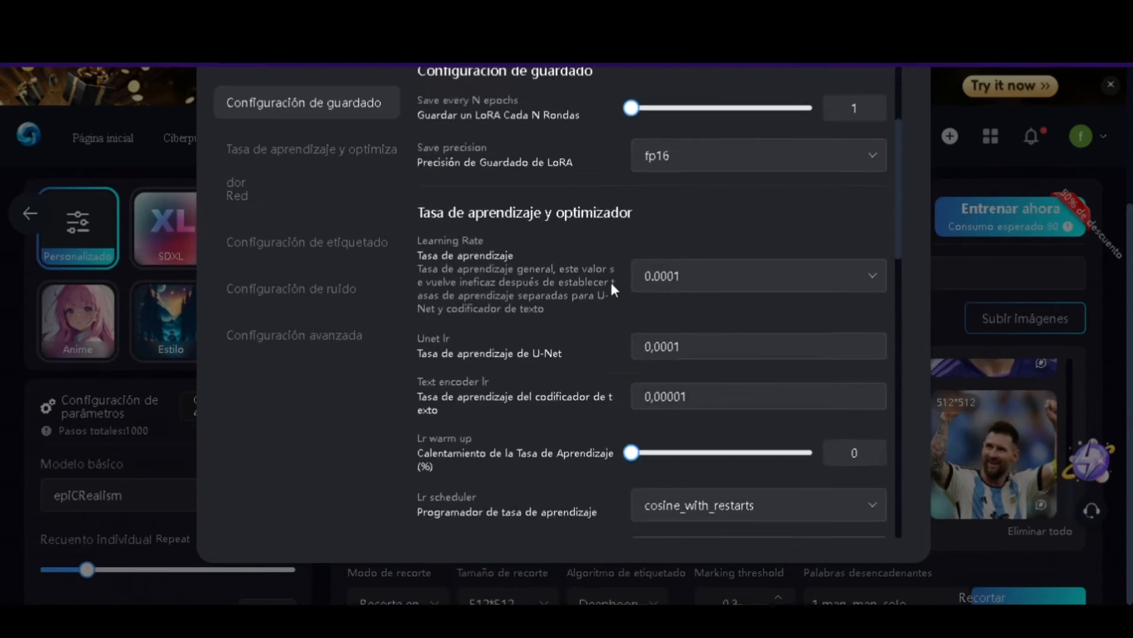
scroll(612, 285, up, 8)
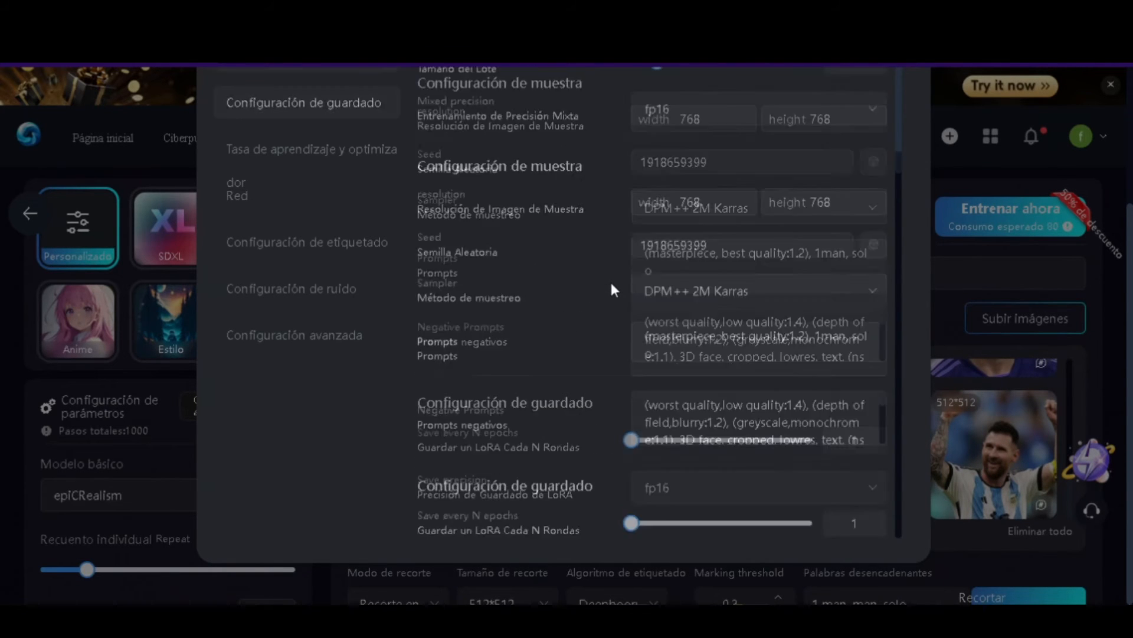
scroll(611, 283, down, 5)
scroll(610, 282, up, 5)
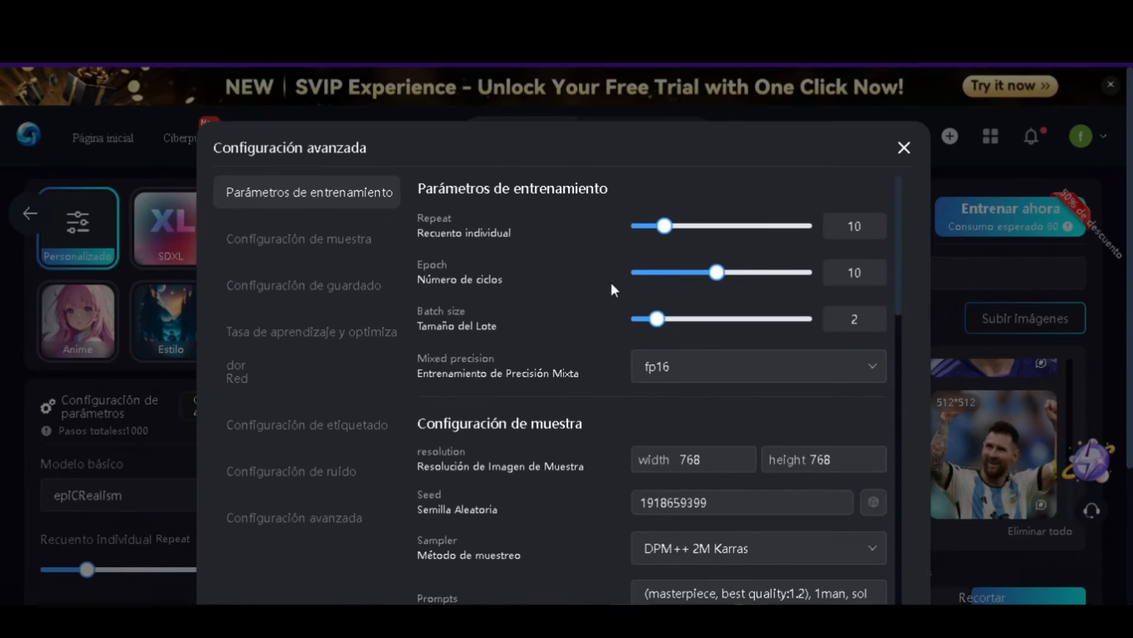
Close the advanced configuration, start training the "prueba" dataset, and check the estimated completion time.
click(903, 148)
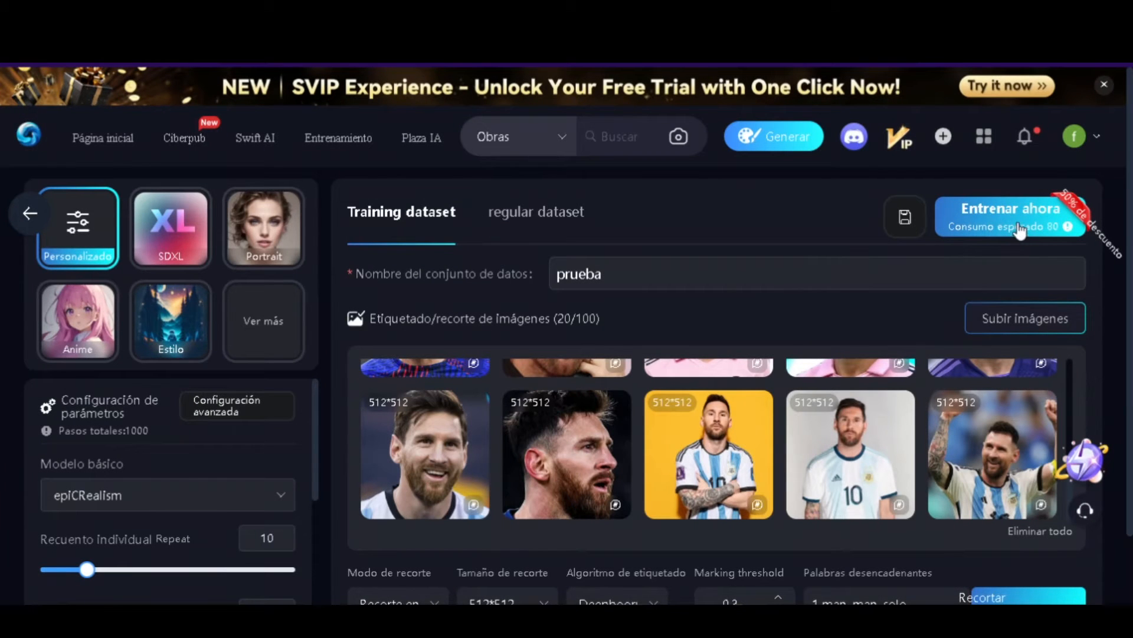
click(985, 231)
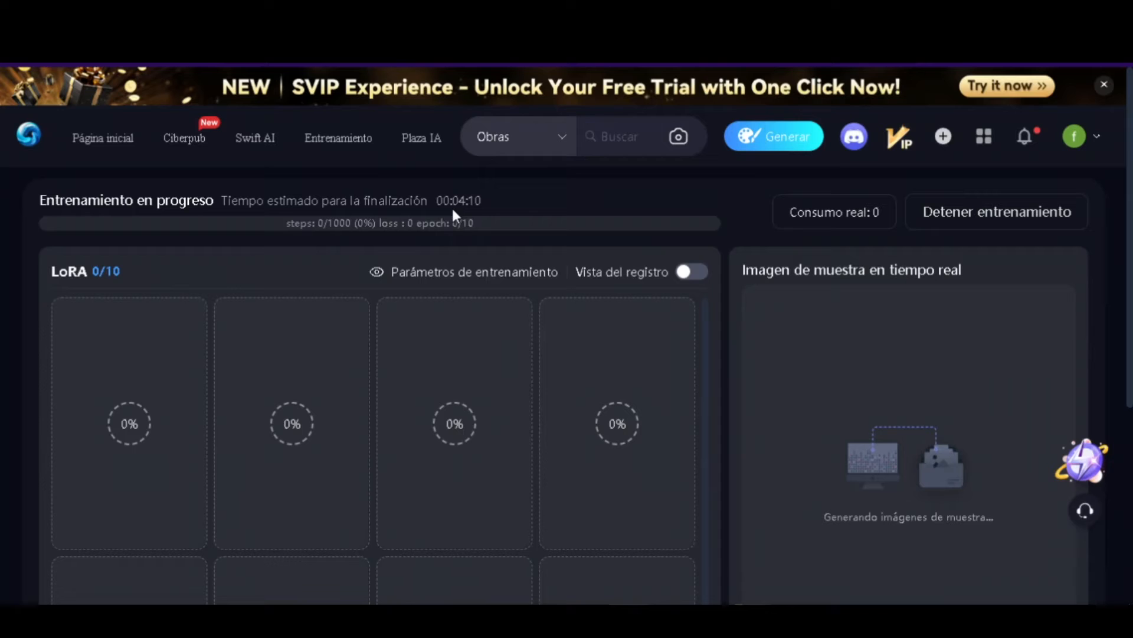
drag(453, 201, 481, 201)
Monitor the training progress and compare the sample images generated for each LoRA version.
scroll(484, 207, down, 1)
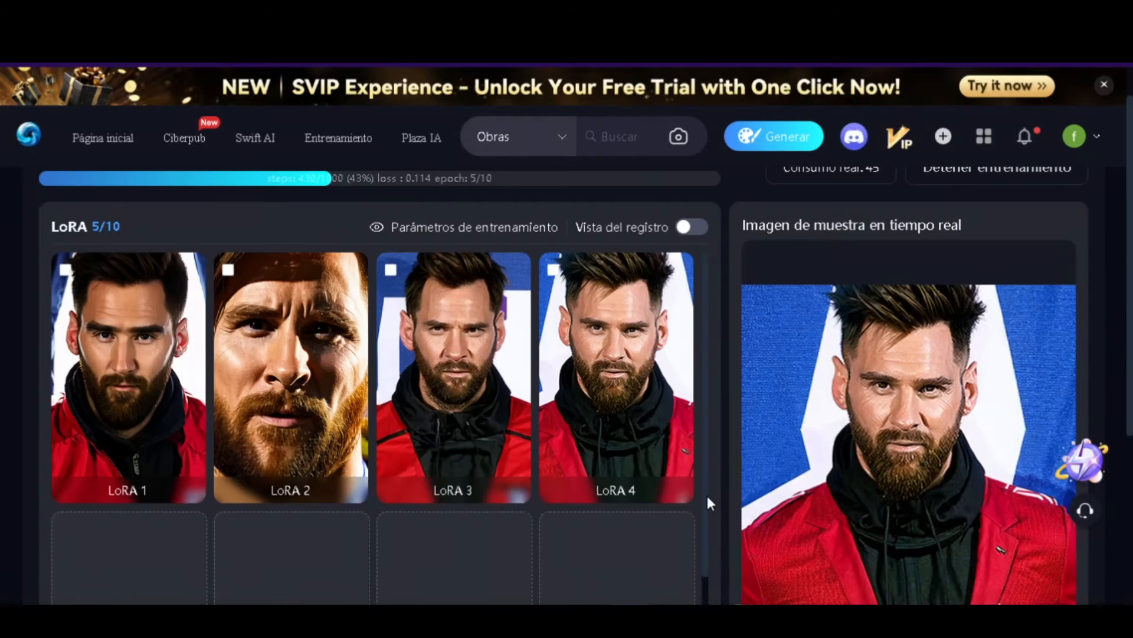
scroll(706, 493, down, 4)
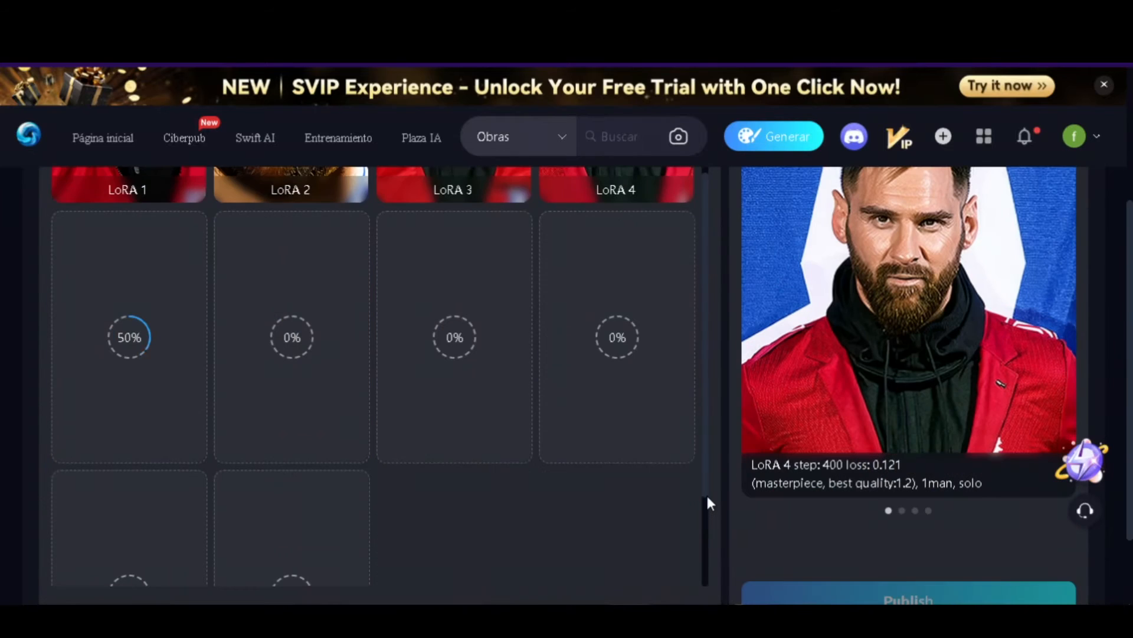
scroll(708, 498, up, 2)
scroll(708, 492, up, 3)
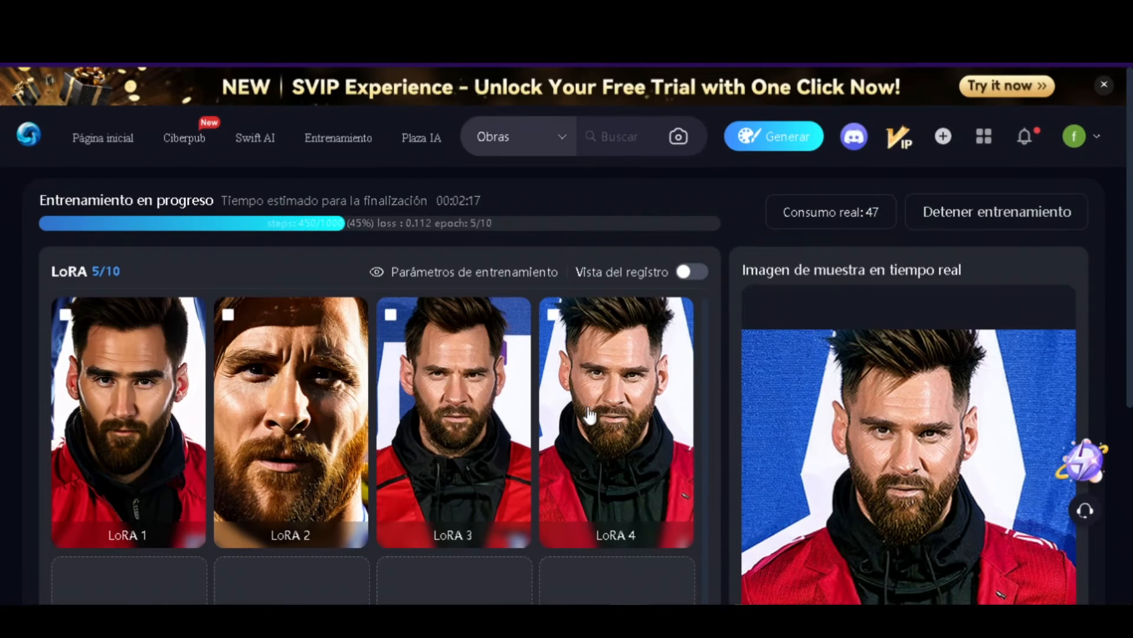
scroll(842, 414, down, 3)
scroll(826, 417, down, 3)
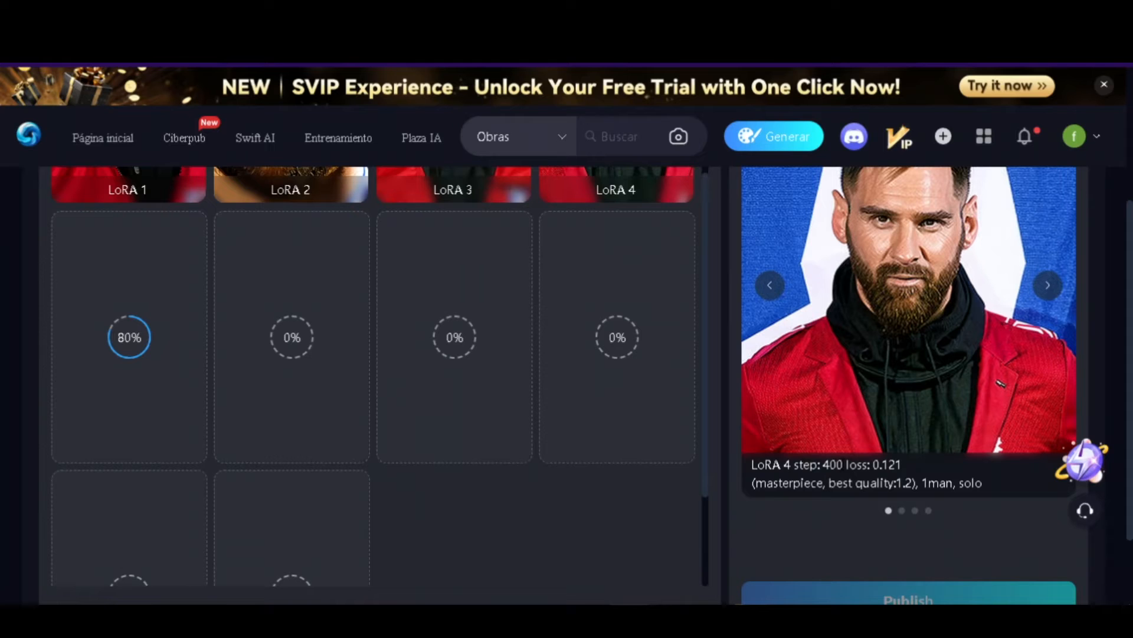
scroll(906, 306, up, 2)
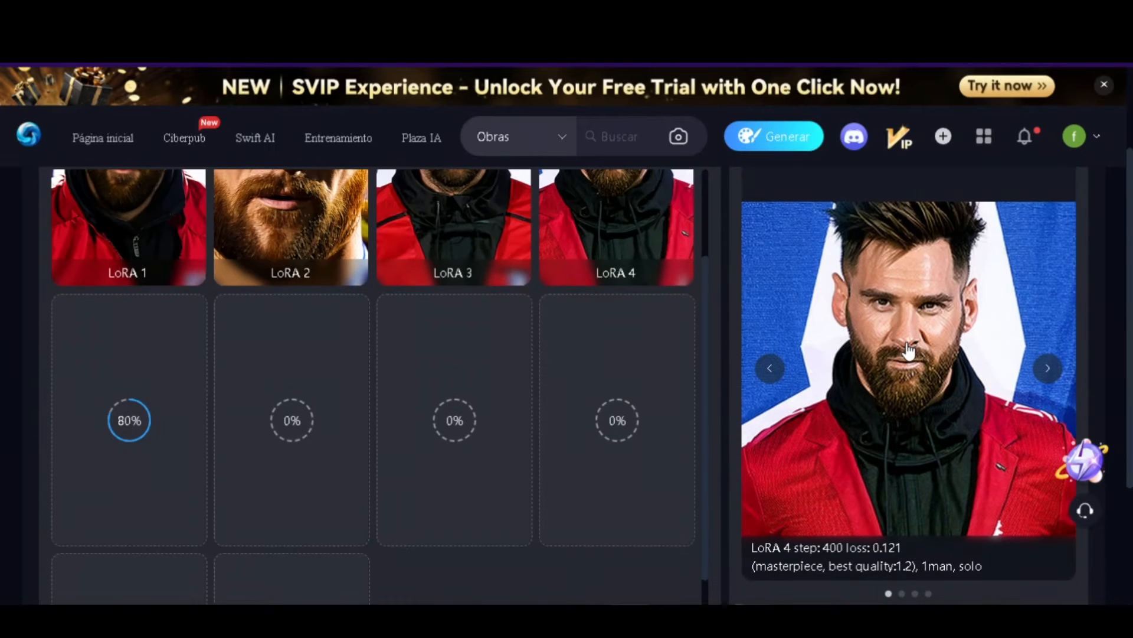
scroll(910, 353, up, 2)
scroll(891, 425, down, 4)
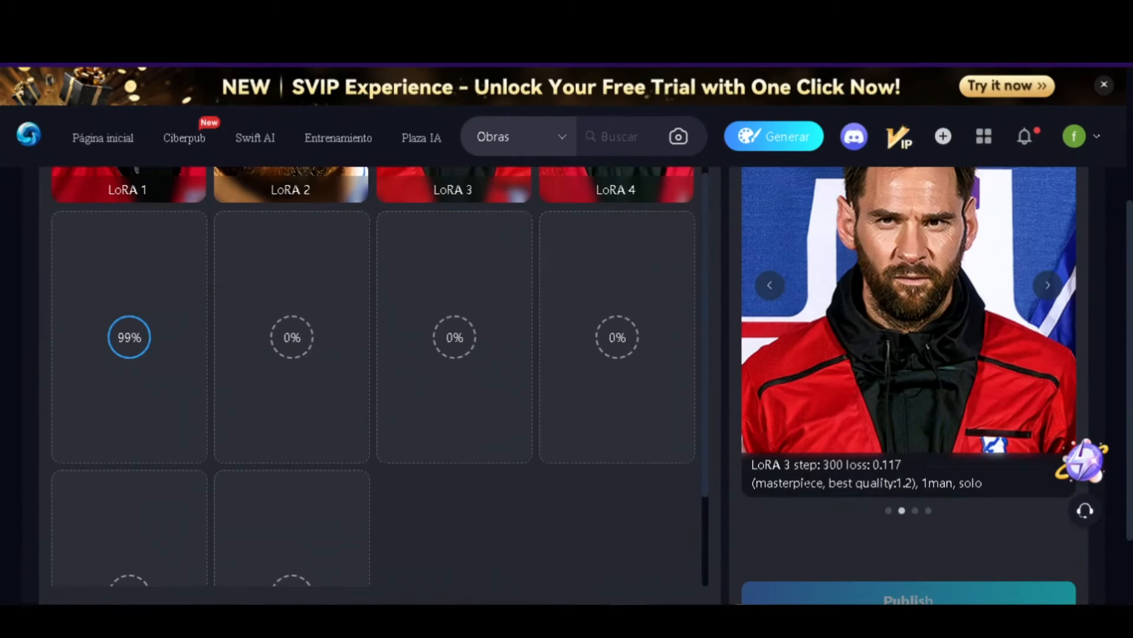
scroll(909, 354, up, 2)
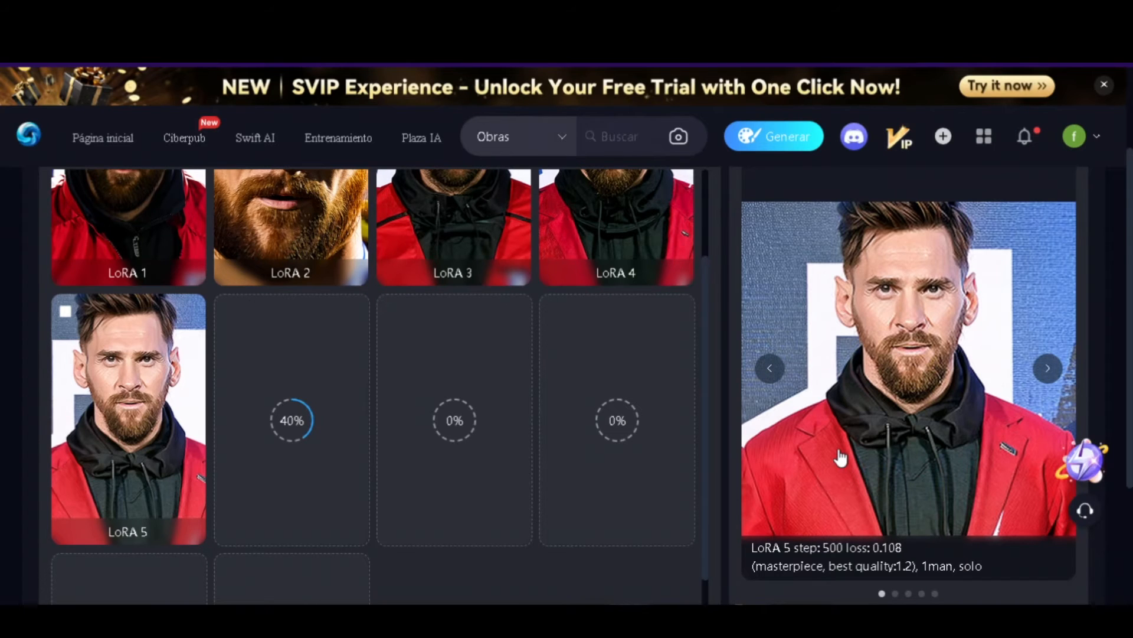
scroll(839, 451, down, 3)
scroll(838, 448, up, 4)
scroll(838, 448, down, 3)
scroll(837, 448, up, 4)
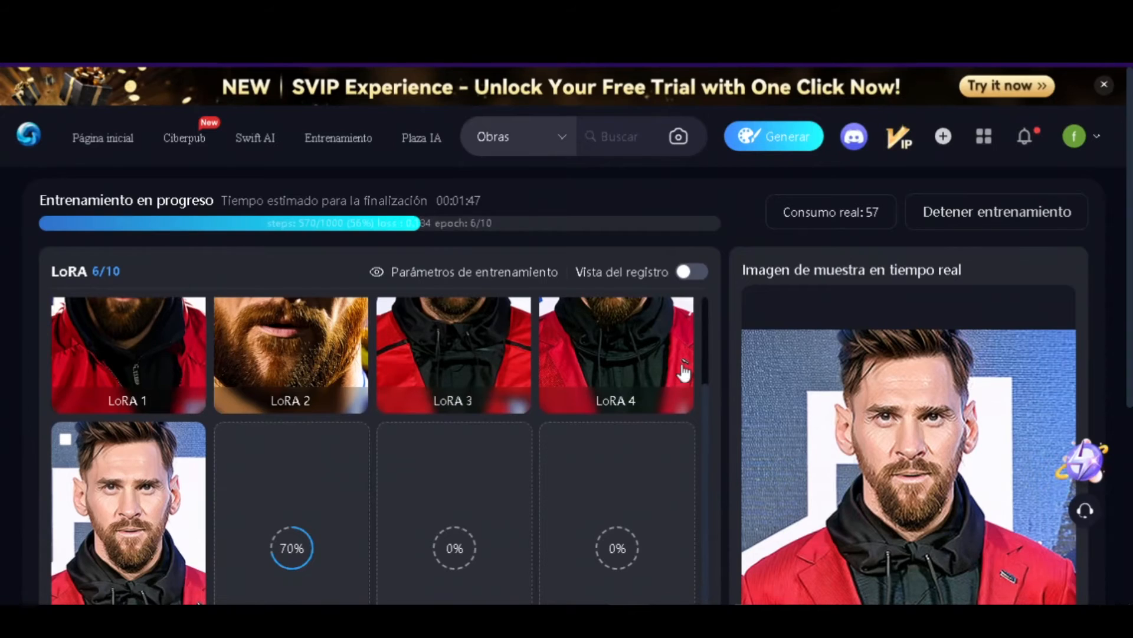
scroll(701, 321, up, 2)
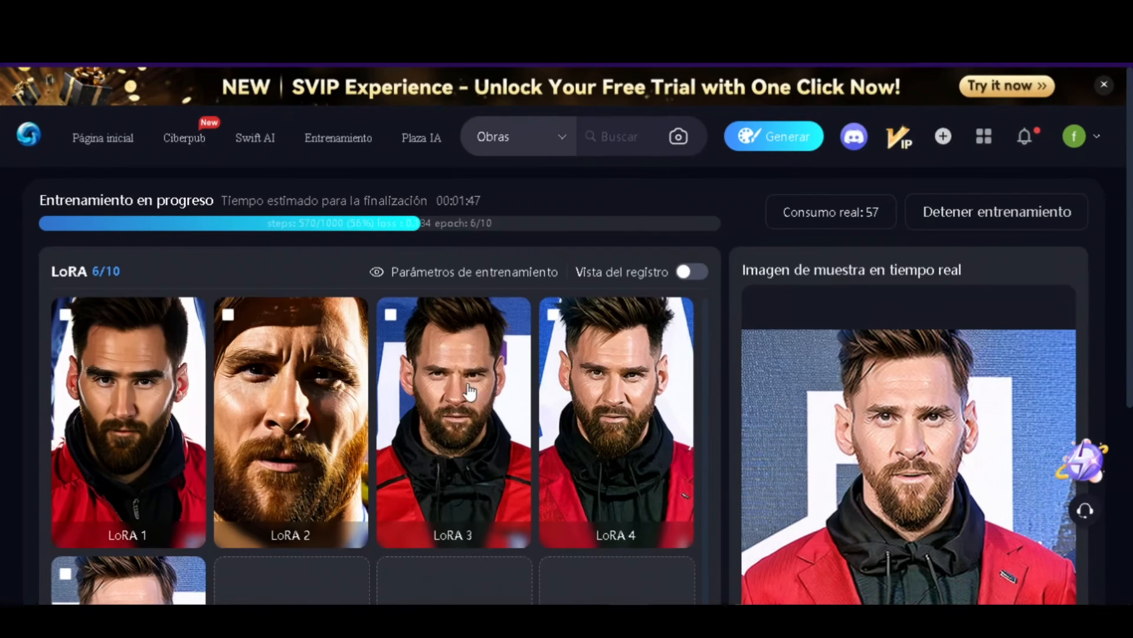
scroll(715, 389, down, 5)
scroll(715, 389, down, 1)
scroll(716, 389, up, 2)
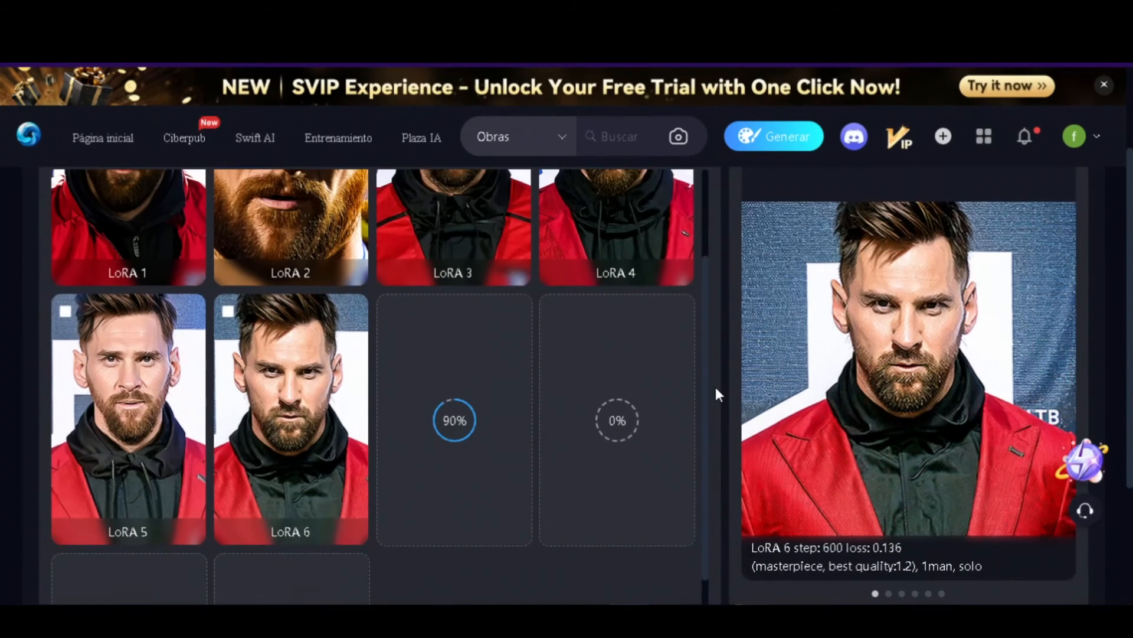
Compare the sample images of the ten trained LoRA versions, from LoRA 1 to LoRA 10.
scroll(716, 390, up, 4)
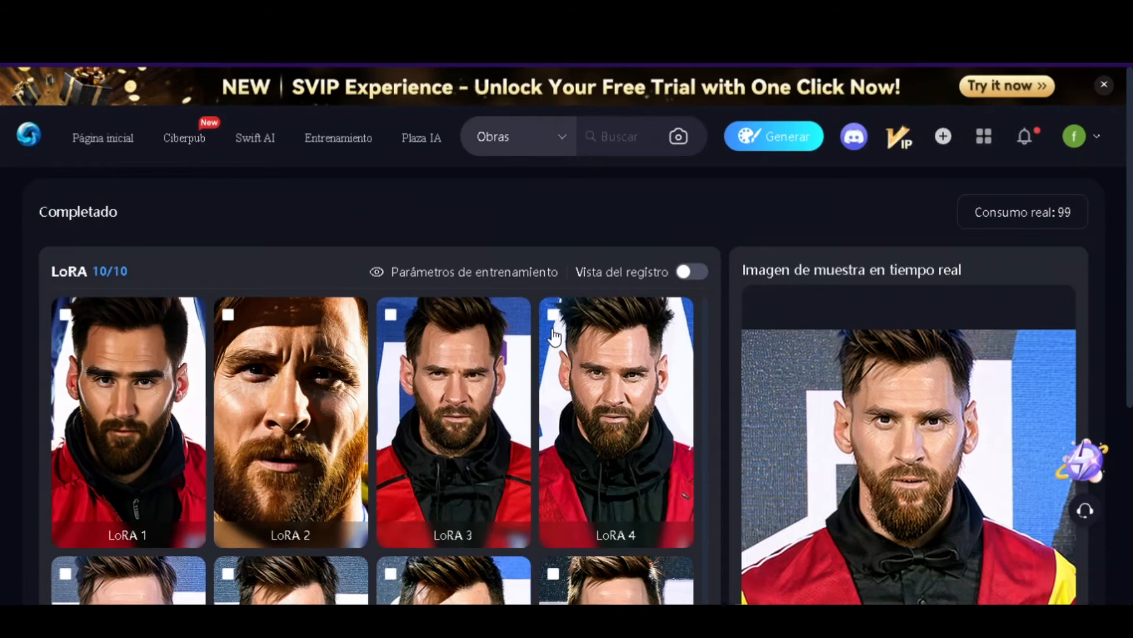
scroll(553, 342, down, 4)
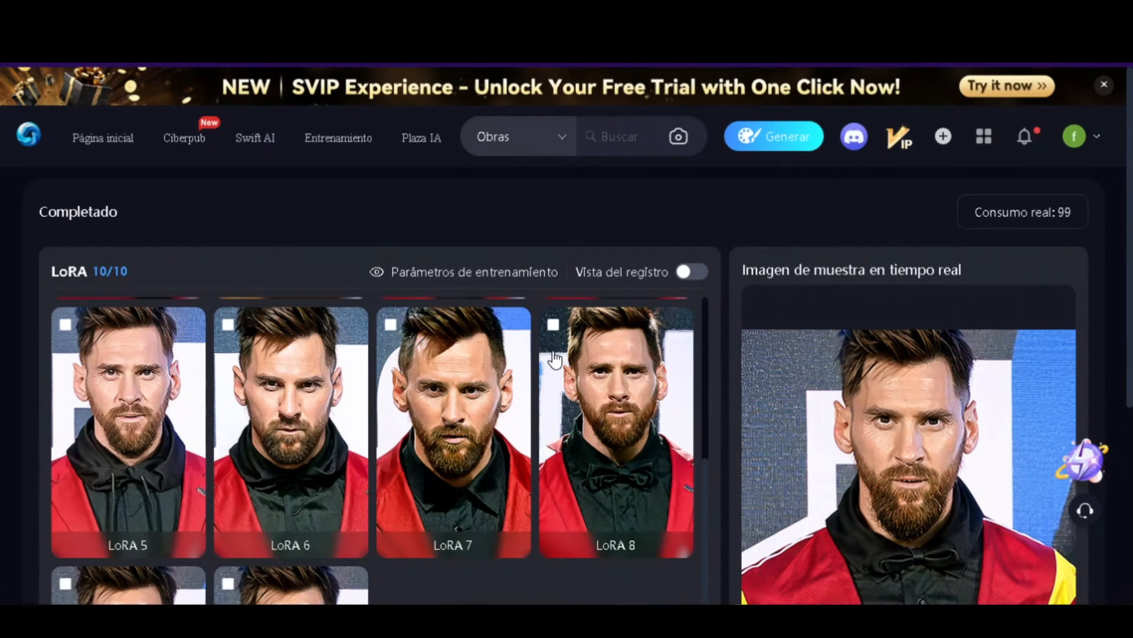
scroll(555, 358, down, 1)
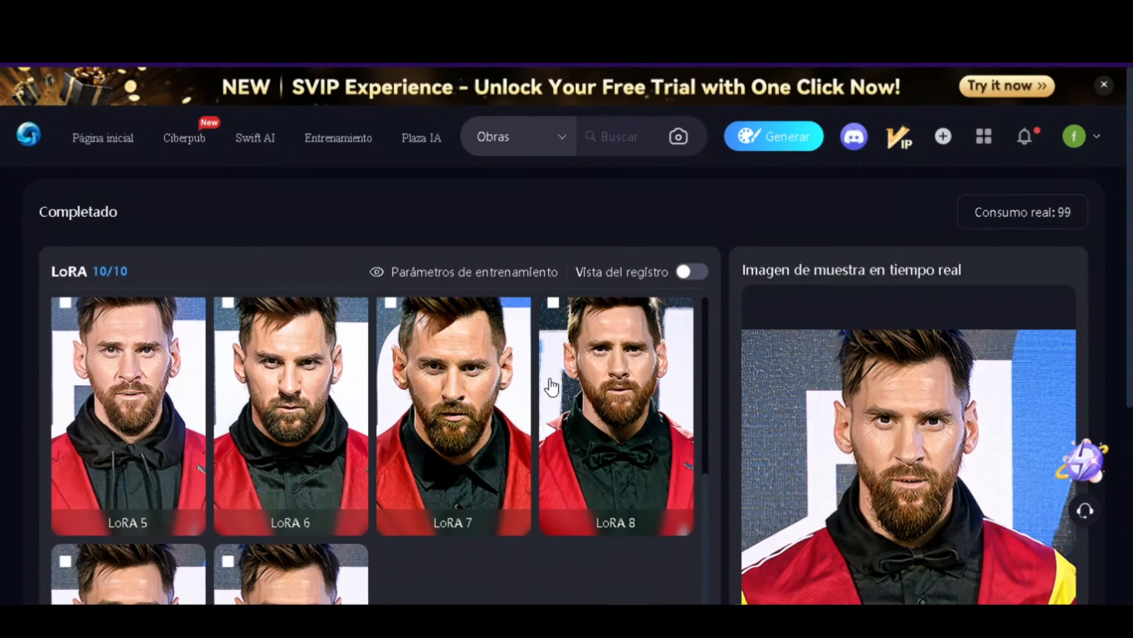
scroll(550, 385, up, 5)
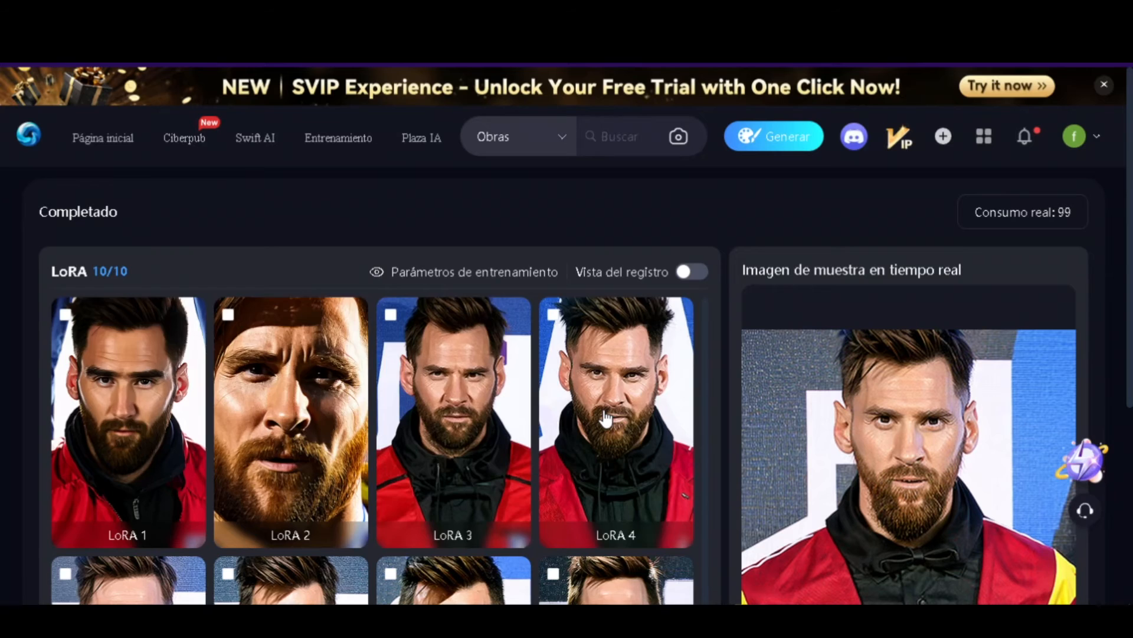
scroll(607, 418, down, 5)
scroll(402, 410, down, 3)
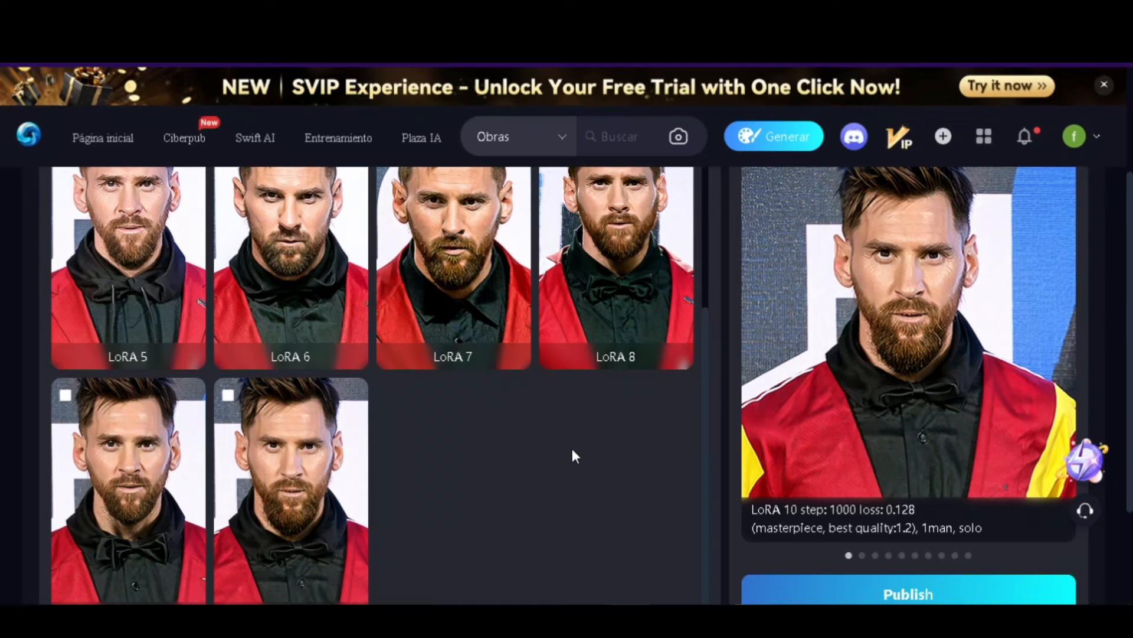
scroll(572, 448, up, 3)
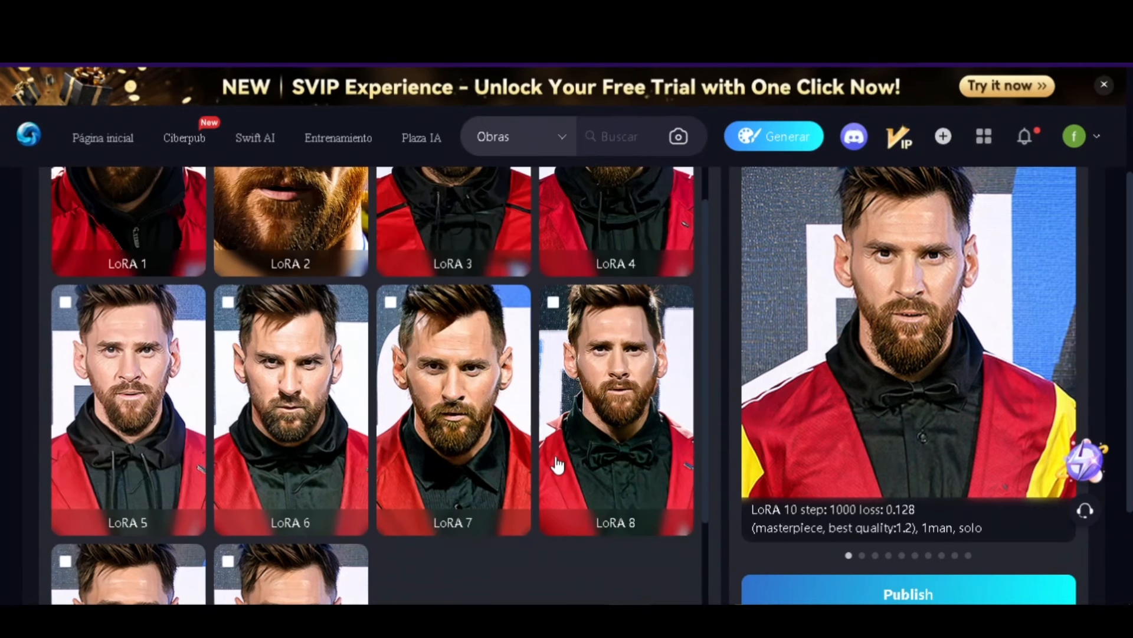
Select the LoRA 5 version and start publishing it as a new LoRA.
click(126, 395)
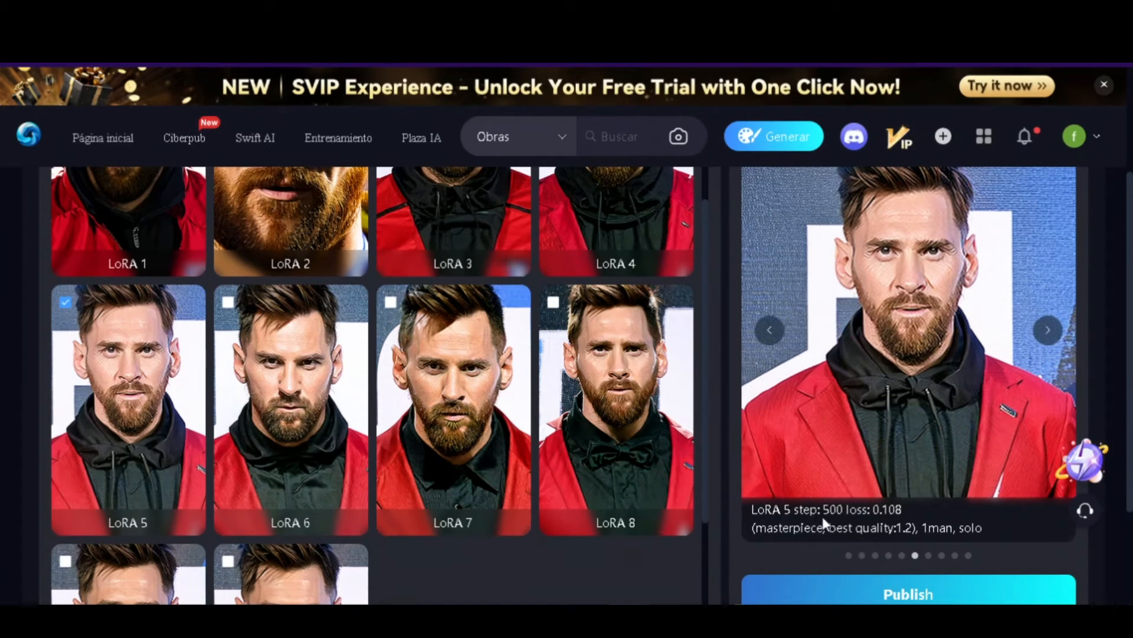
scroll(838, 516, down, 2)
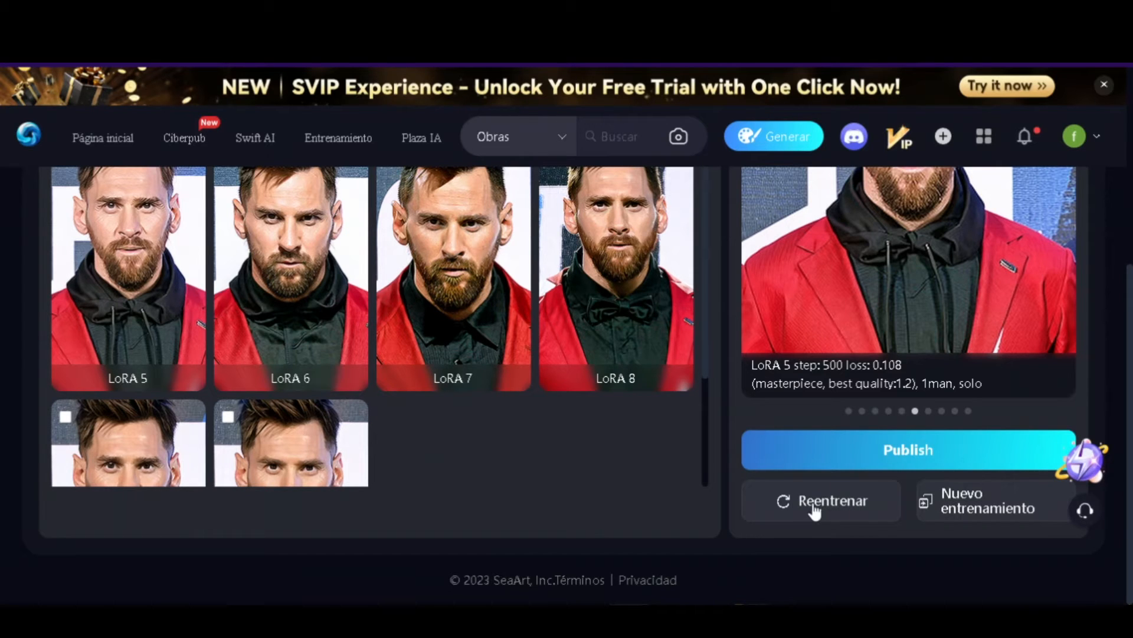
click(912, 452)
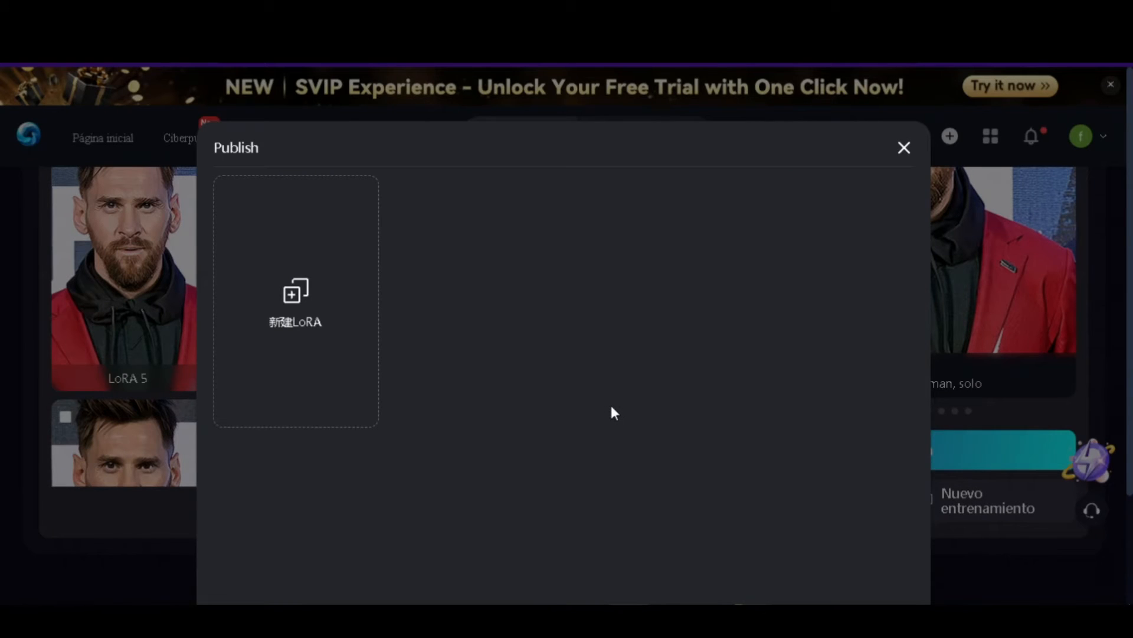
click(300, 301)
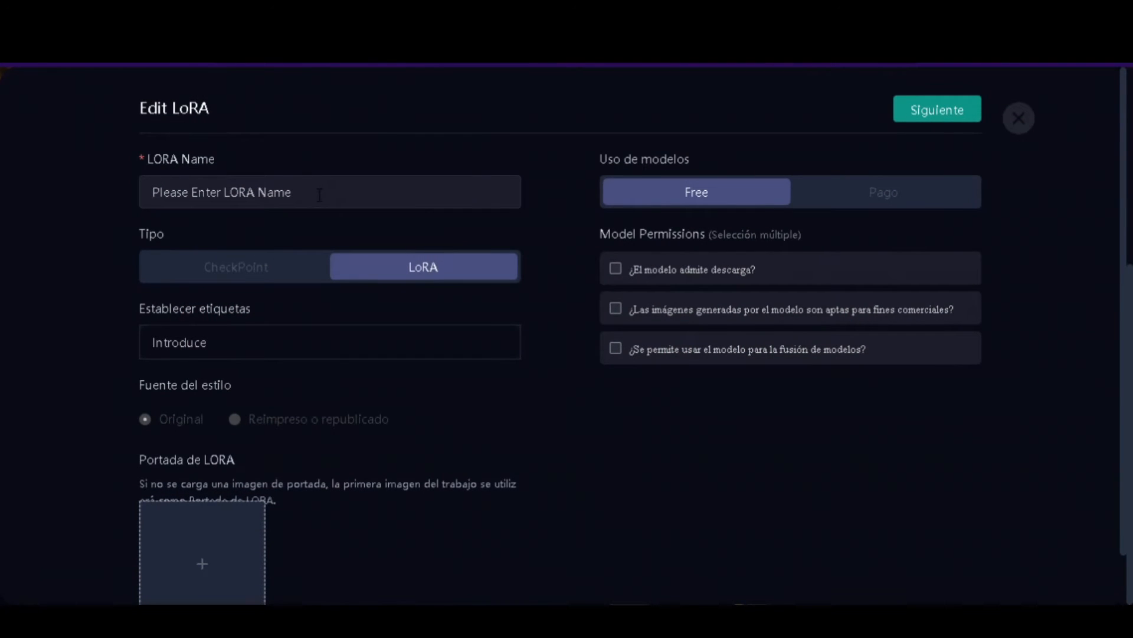
Name the LoRA "lio messi" and assign it the tags Realista, man and solo.
click(183, 189)
text(lio messi)
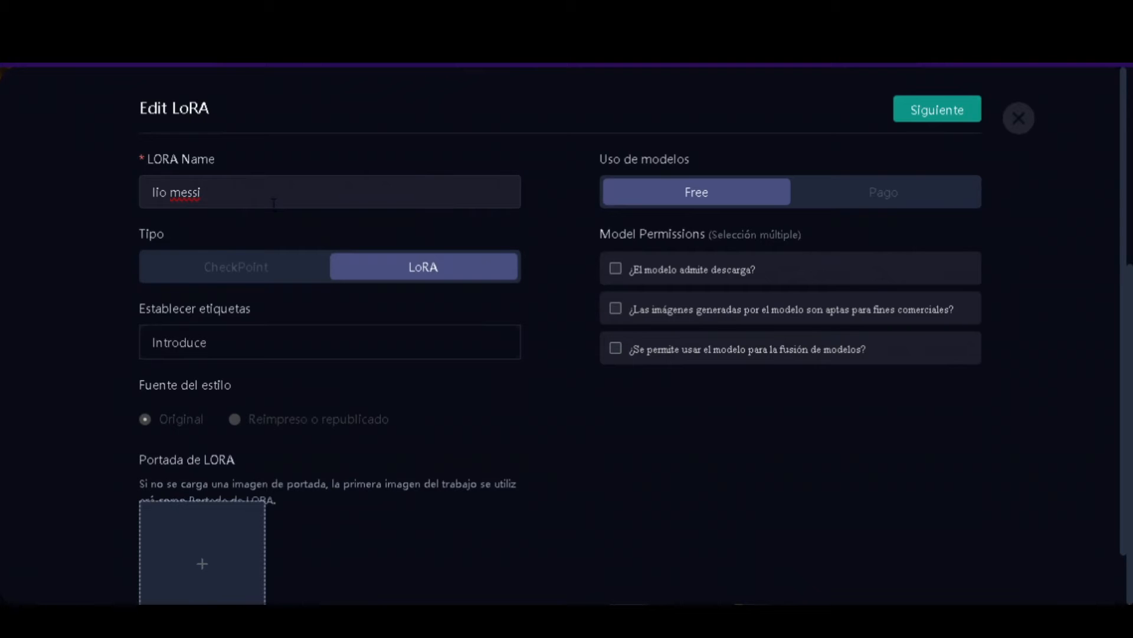
click(133, 331)
scroll(196, 329, down, 1)
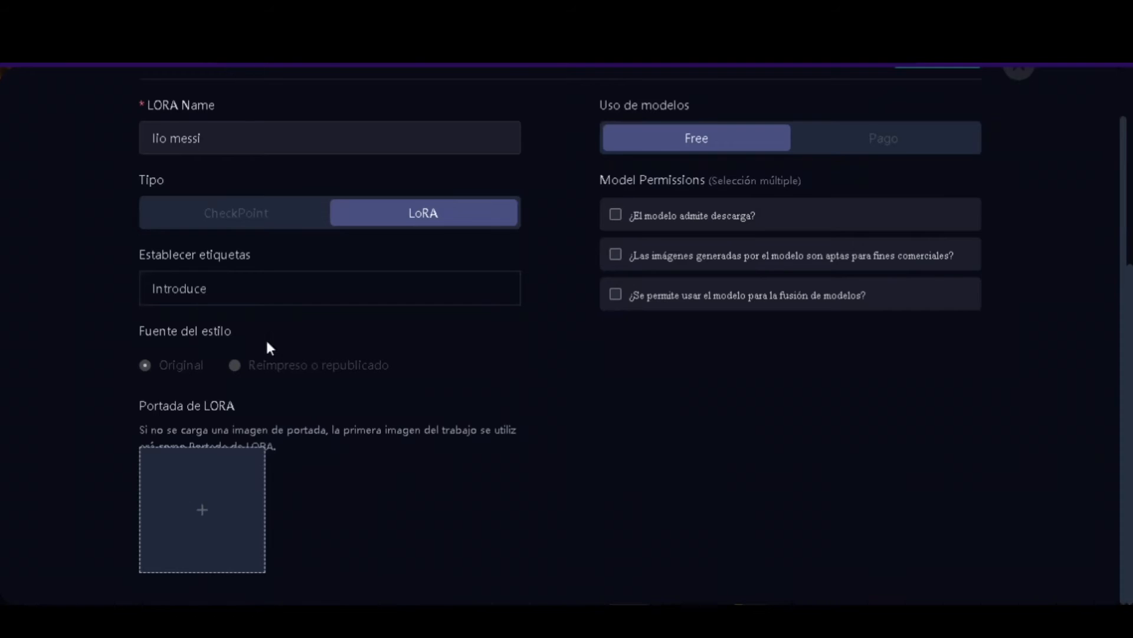
click(266, 288)
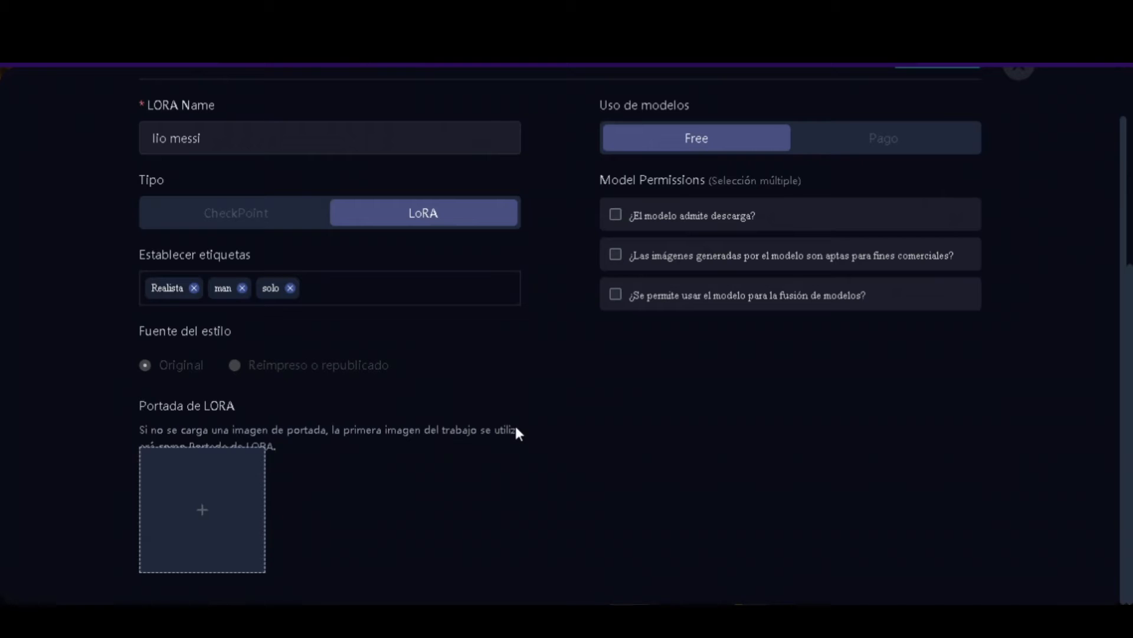
Try the paid model usage with its payment method and amount settings, and switch back to Free.
scroll(488, 448, up, 1)
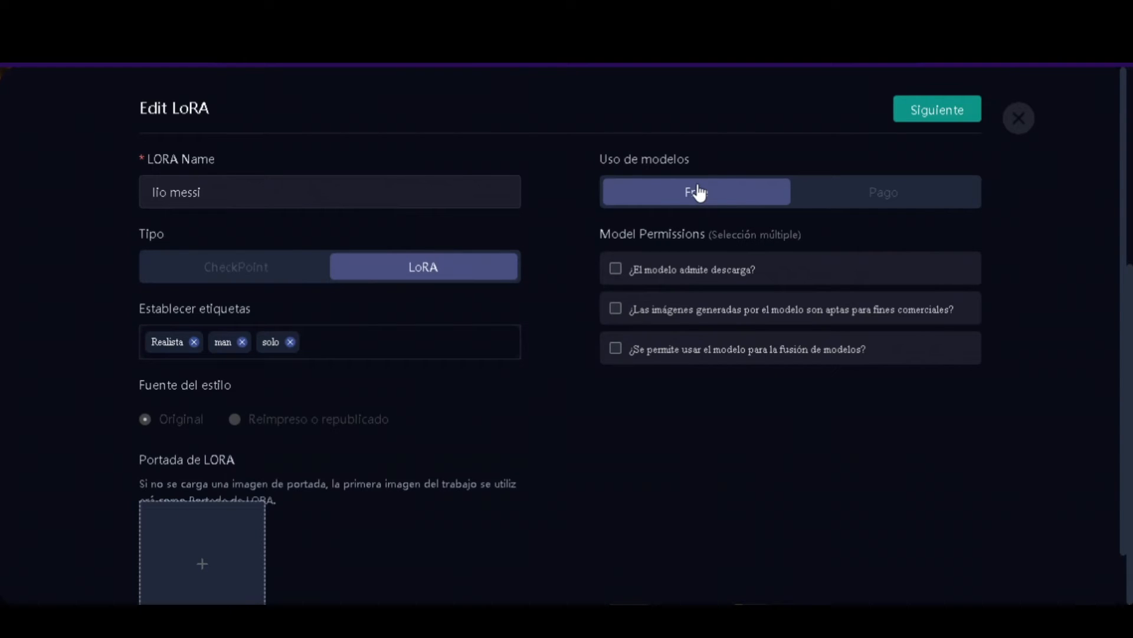
click(915, 204)
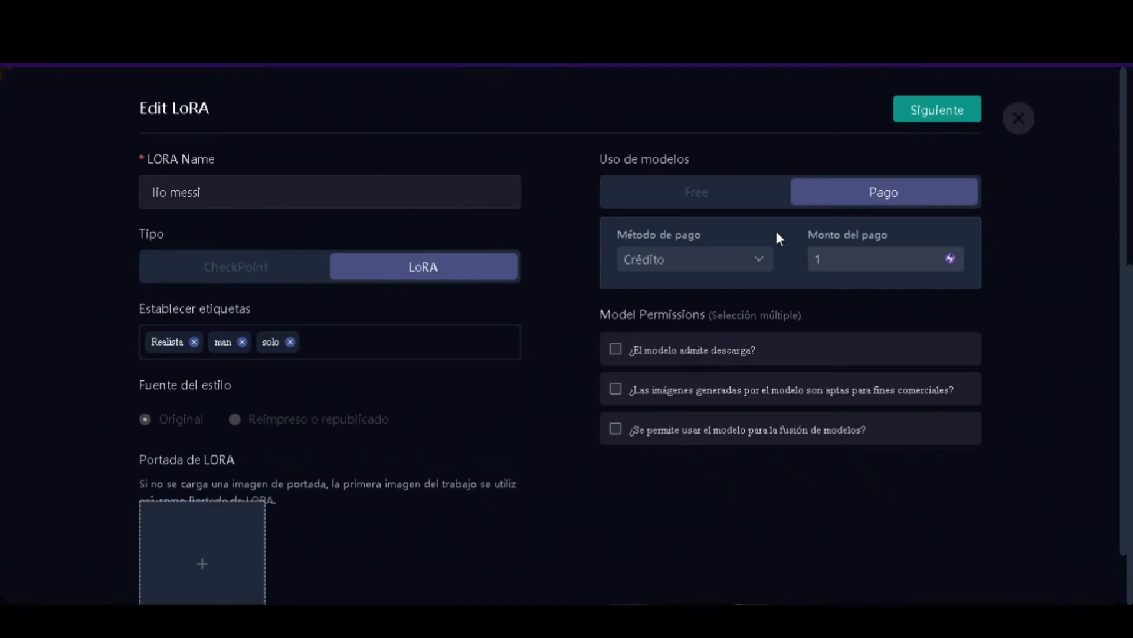
click(760, 258)
click(763, 257)
click(833, 260)
click(676, 202)
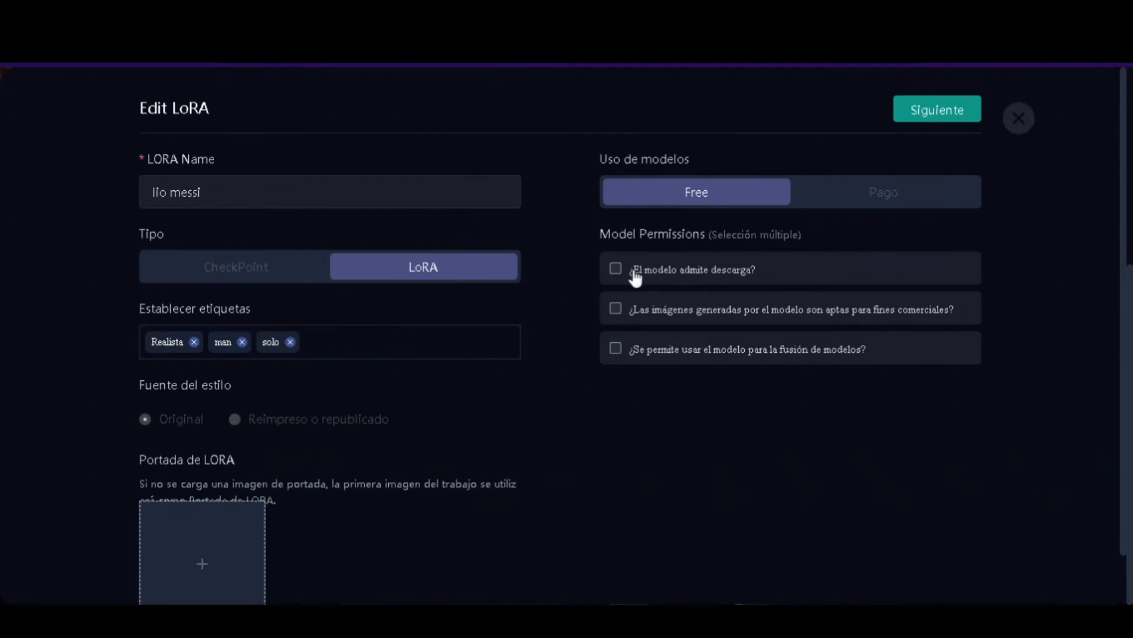
Allow model downloads, commercial use of generated images and model merging, and continue to the version details.
click(614, 269)
click(616, 309)
click(616, 348)
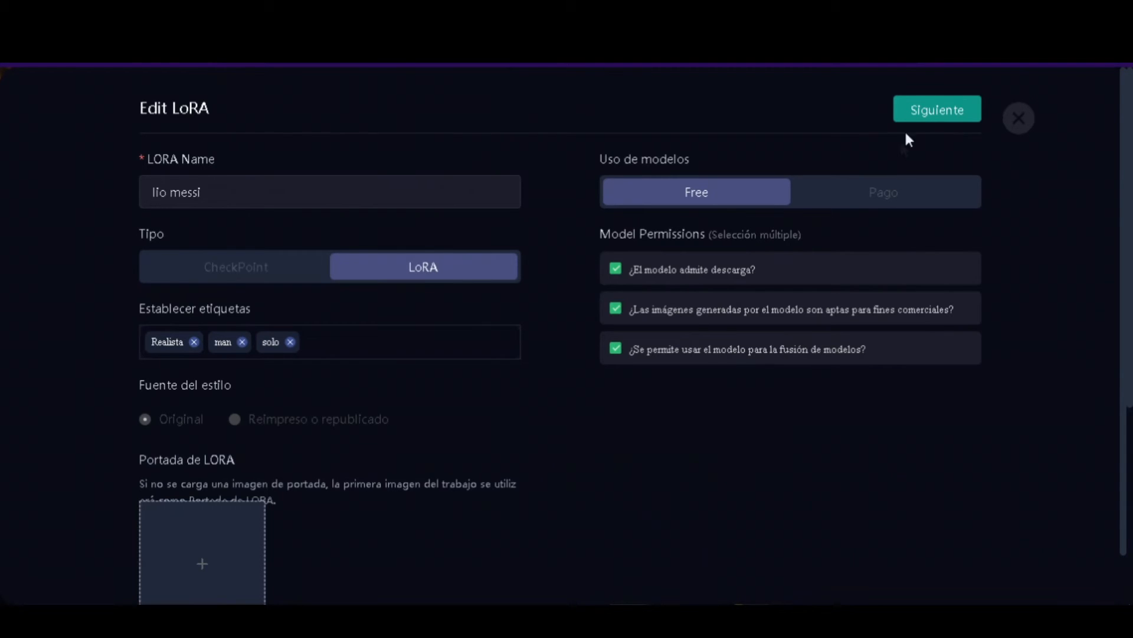
click(916, 112)
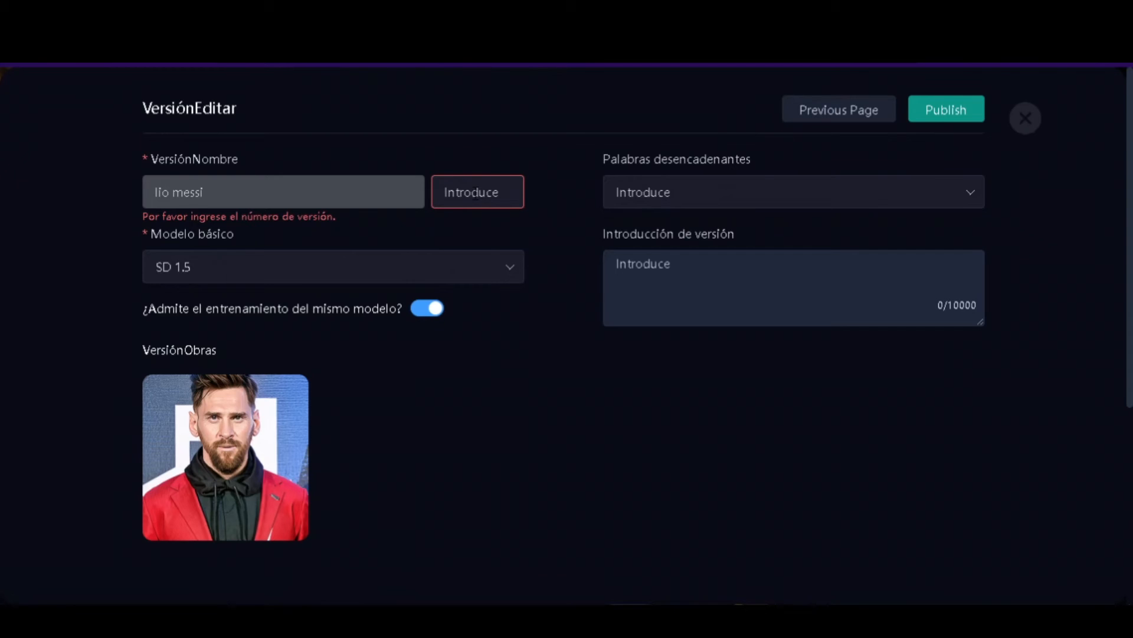
Set the version number to 1 with SD 1.5 as the base model, and publish the LoRA.
text(1)
click(502, 237)
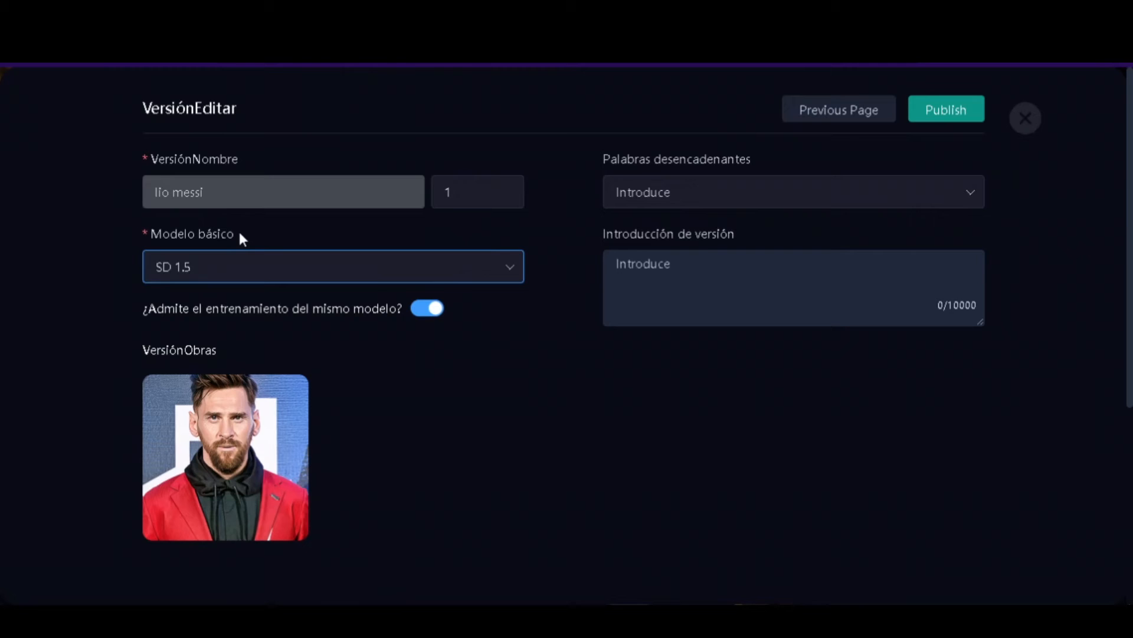
click(245, 274)
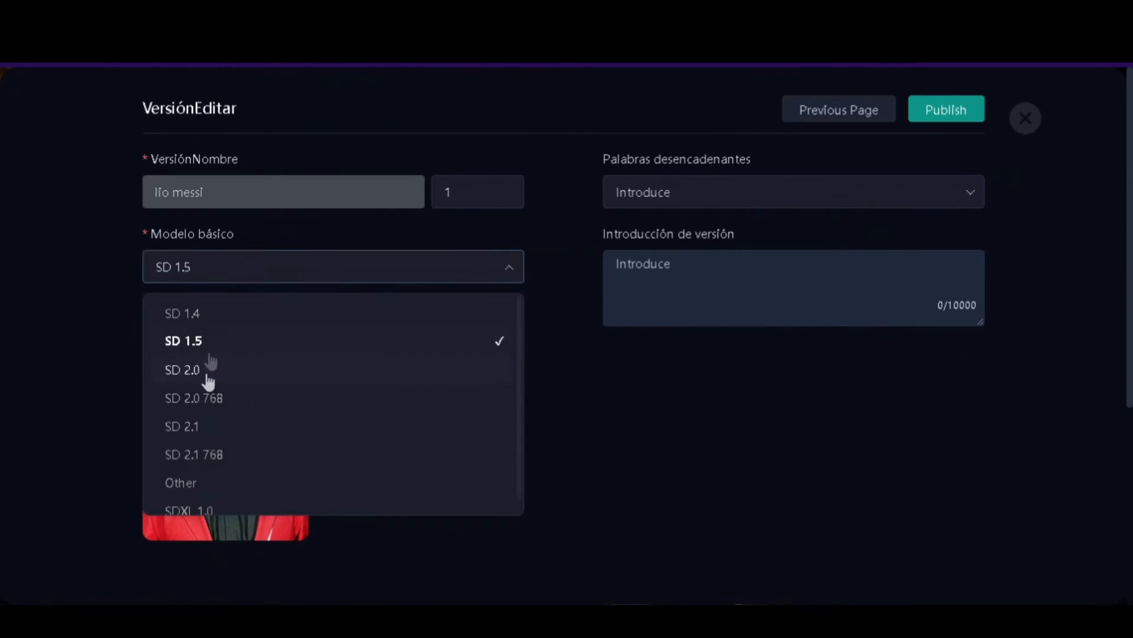
click(198, 342)
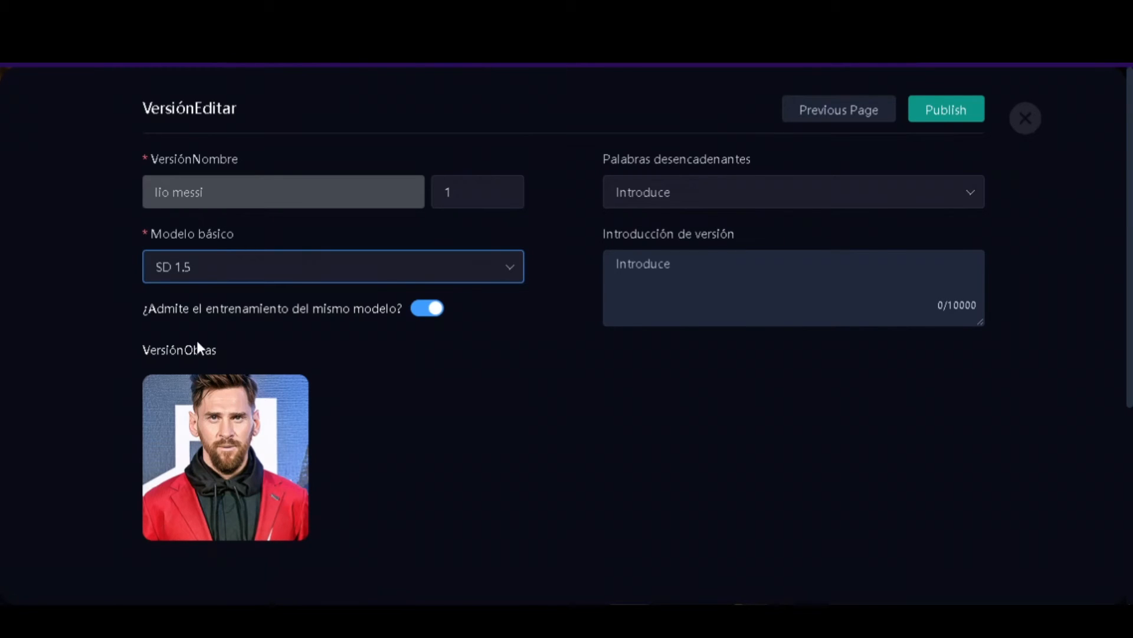
click(668, 270)
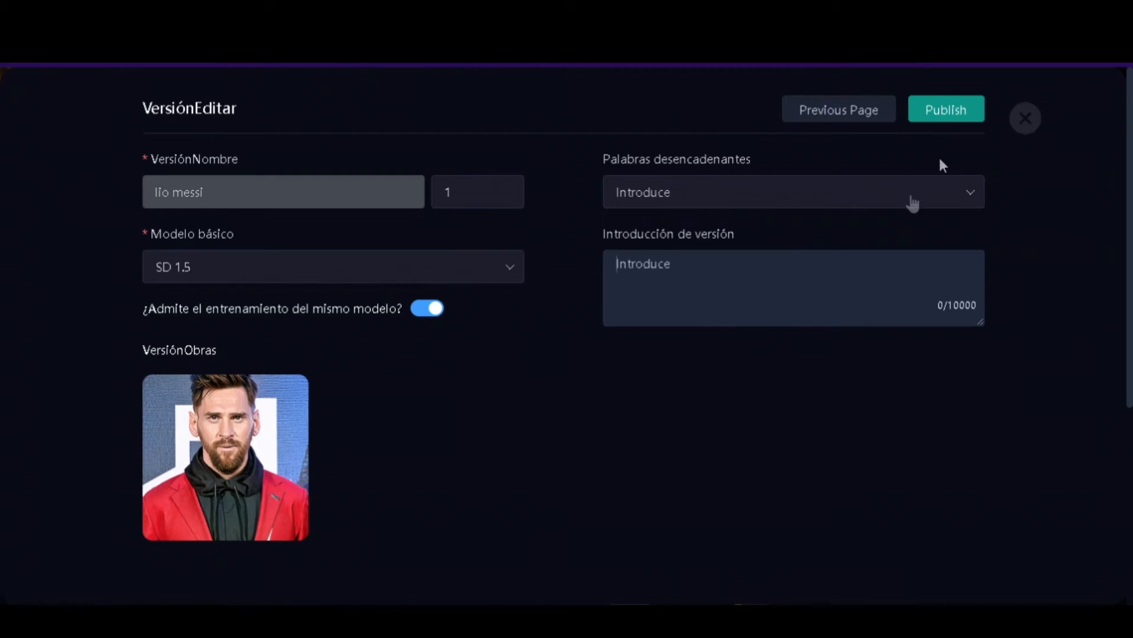
click(952, 112)
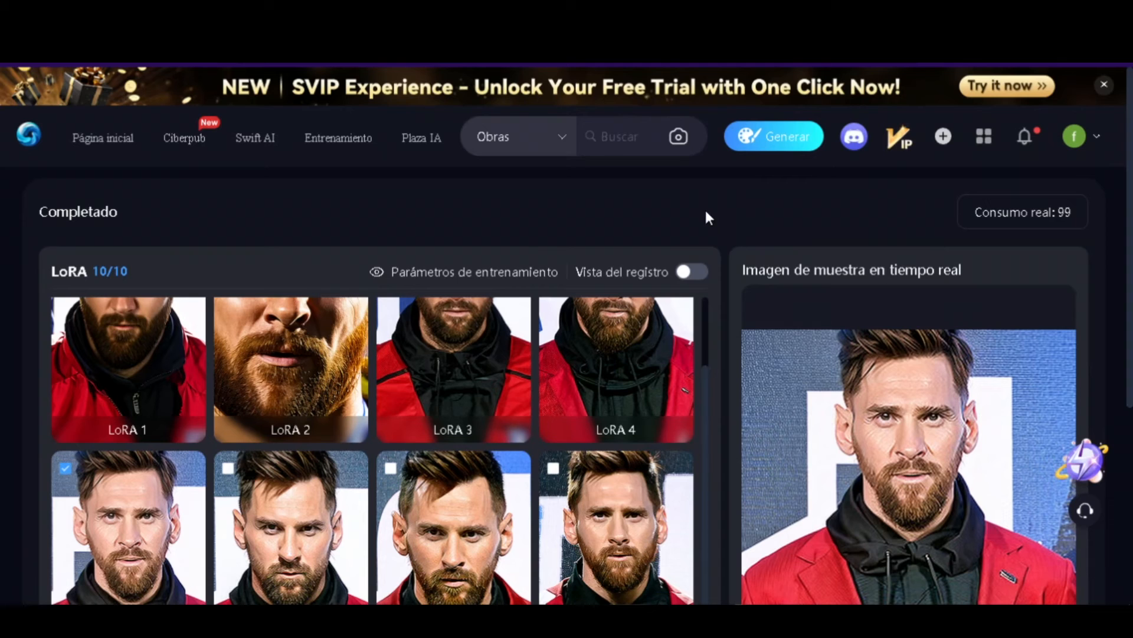
Find the published "lio messi" LoRA among the account's own LoRAs and start creating images with it.
click(348, 145)
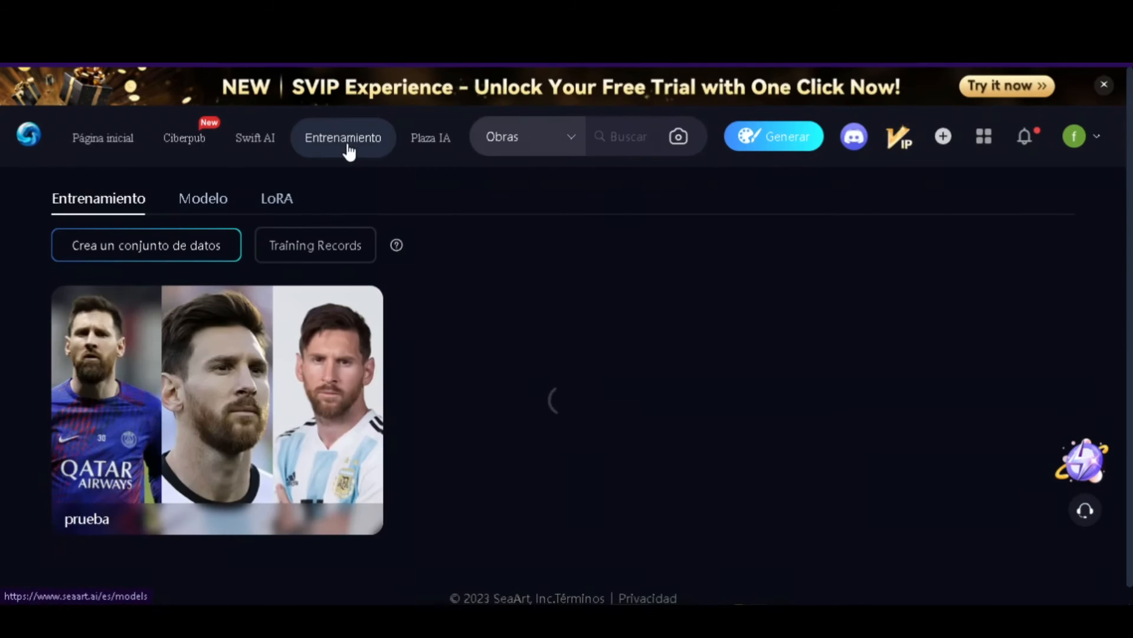
click(277, 206)
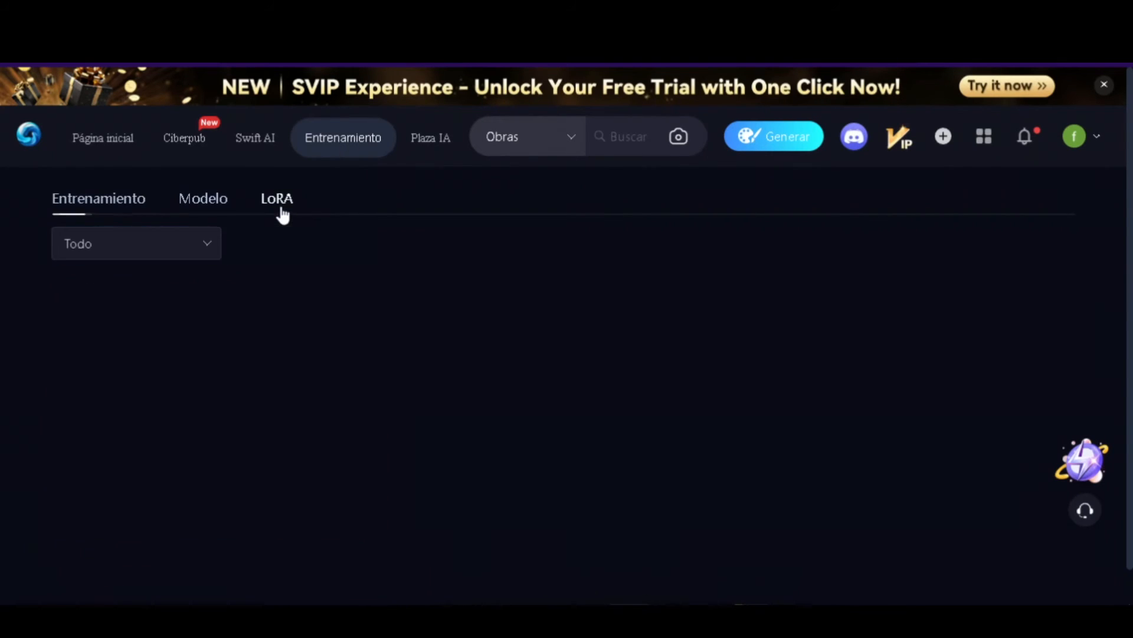
mouse_move(258, 382)
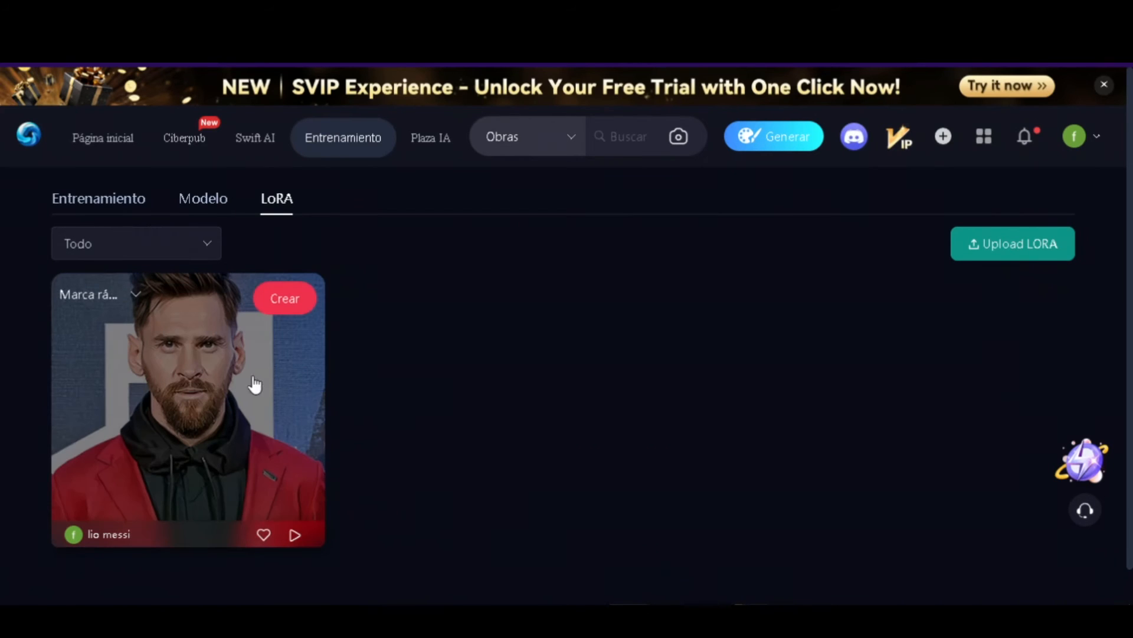
click(284, 300)
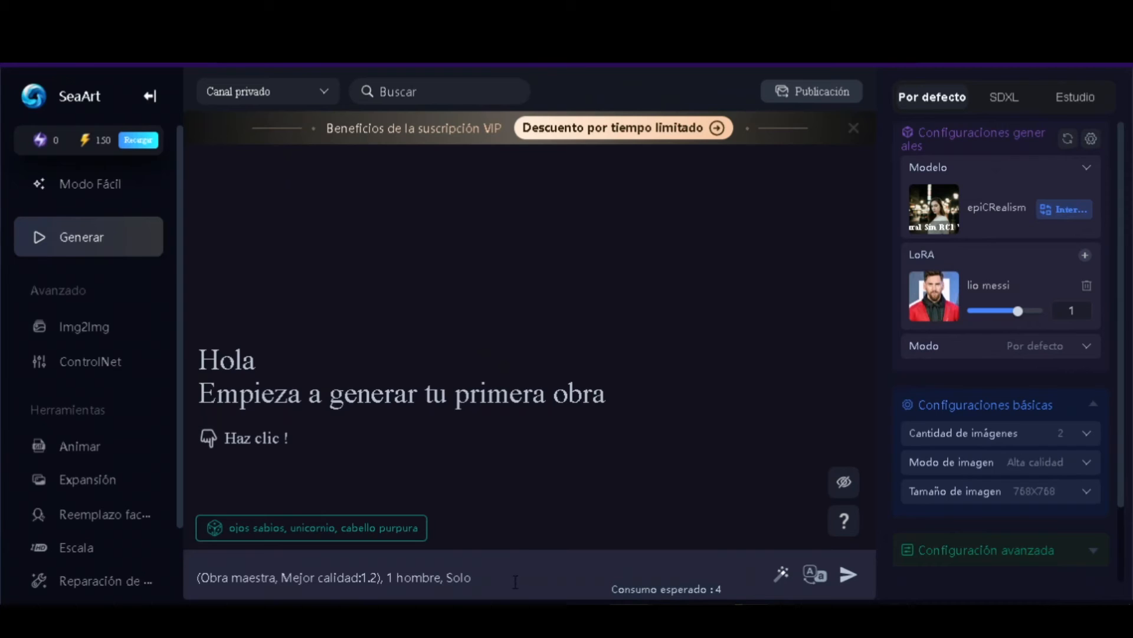
Append ", a viking warrior, winter" to the prompt and review the image mode and image size options.
drag(510, 582, 479, 577)
text(, a viking warrior, winter)
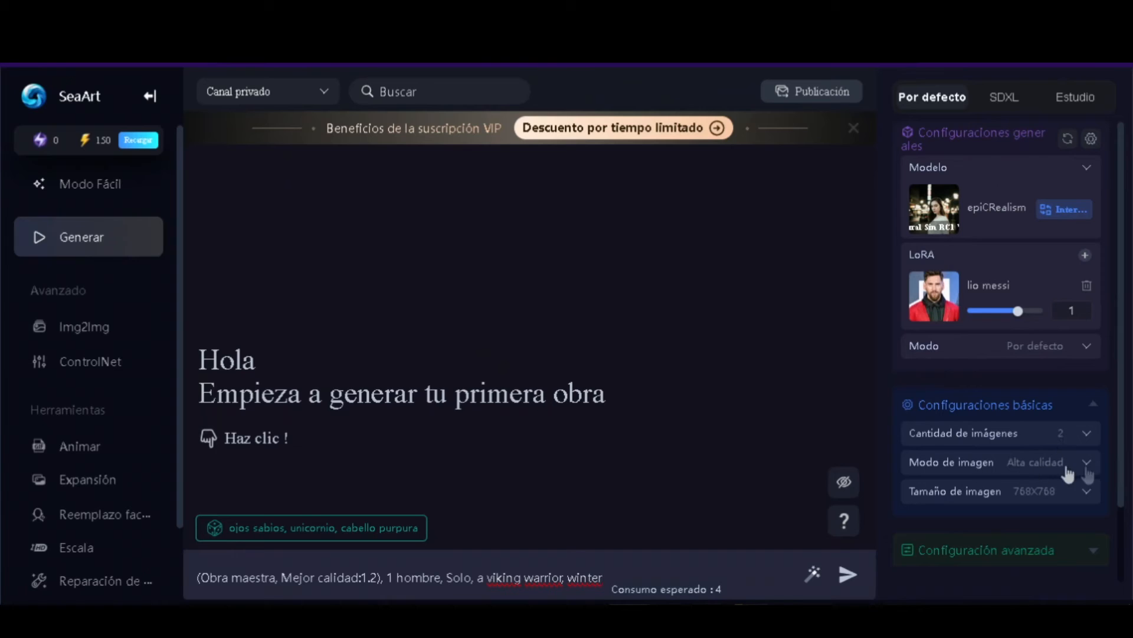
click(1088, 469)
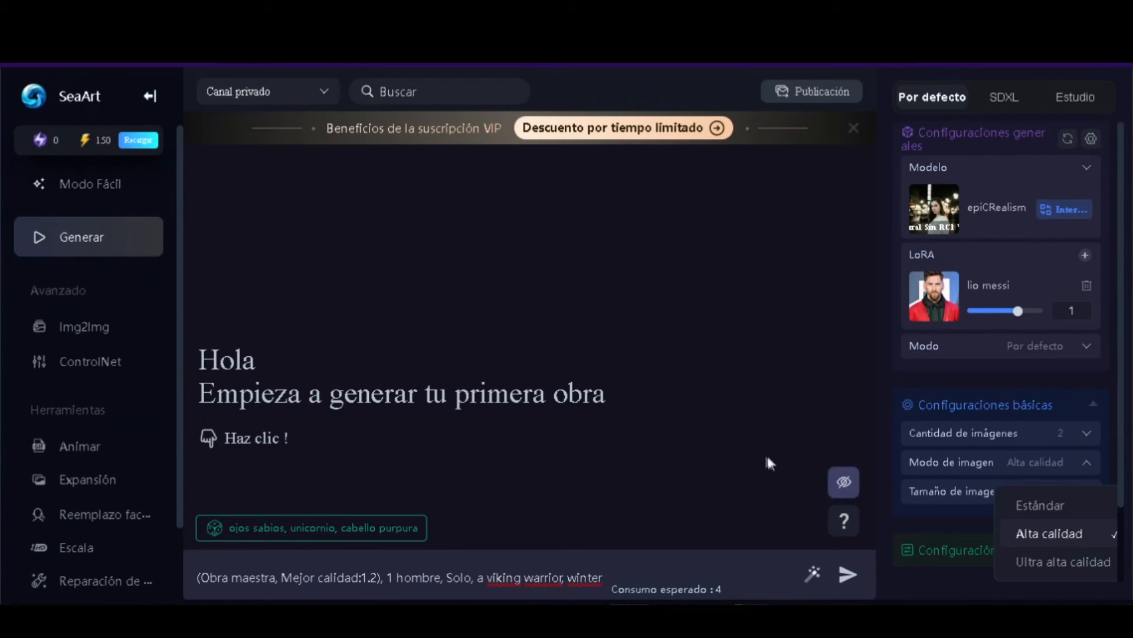
click(1025, 492)
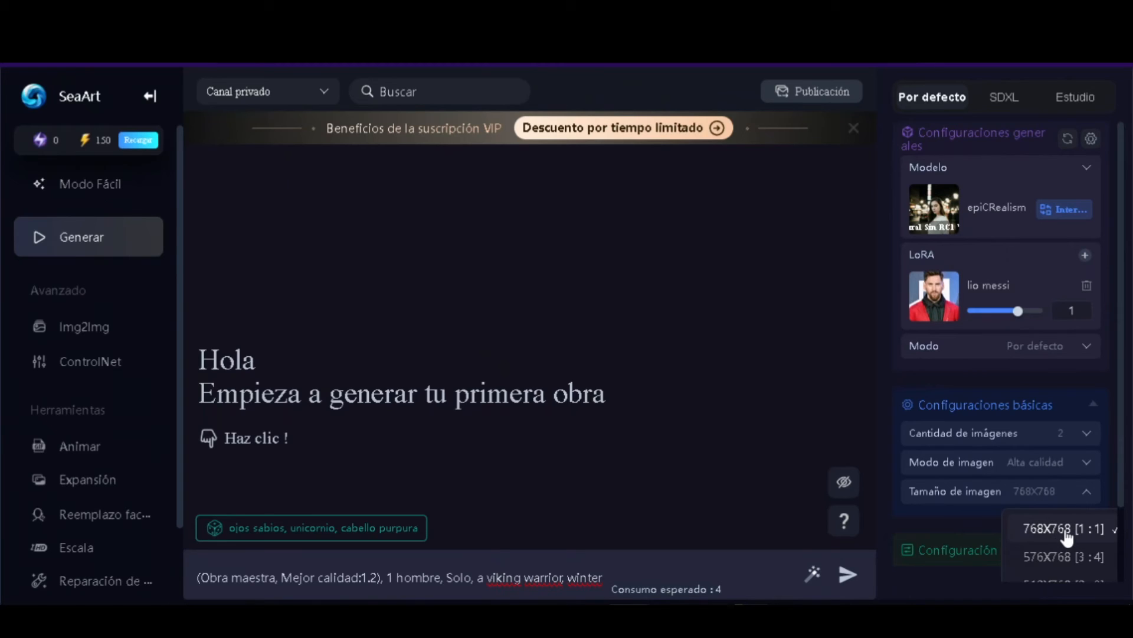
scroll(982, 508, down, 2)
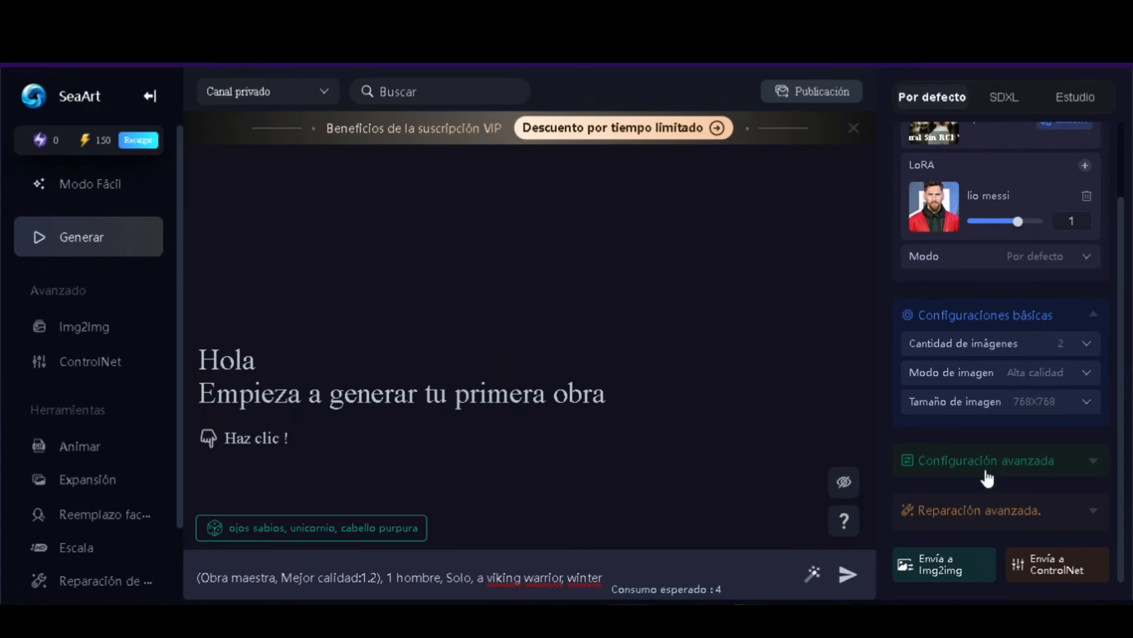
Set Clip Skip to 2 in the advanced generation configuration.
click(1088, 462)
scroll(1007, 497, down, 5)
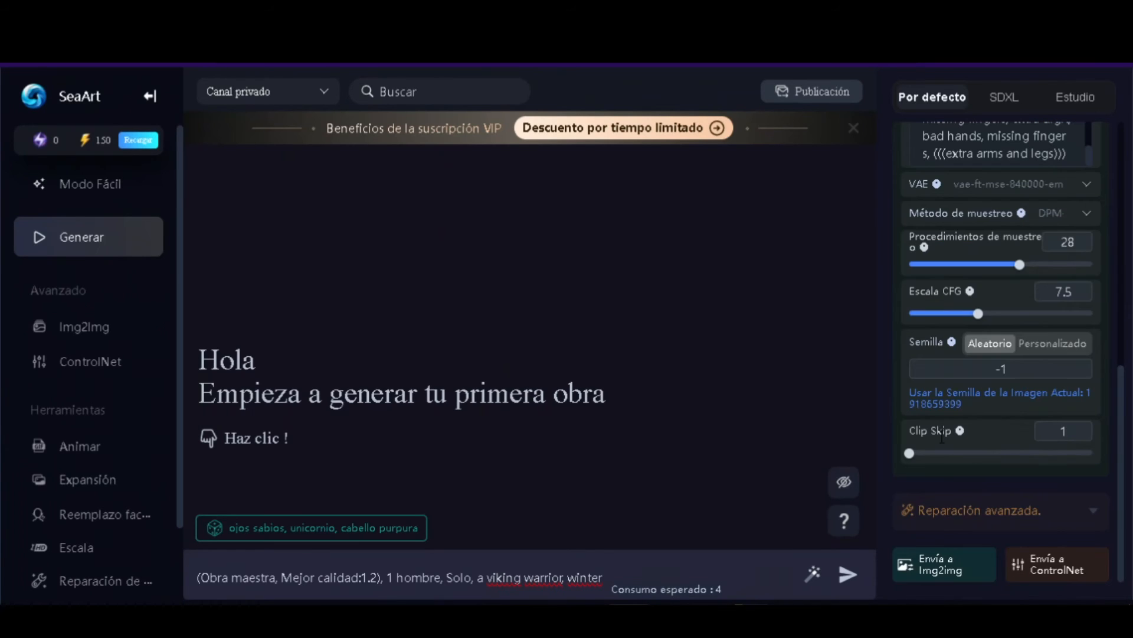
double_click(1064, 432)
text(2)
Enable face restoration (Restaurar rostros) in the advanced repair settings and generate the viking warrior images.
click(1035, 516)
scroll(1017, 490, down, 2)
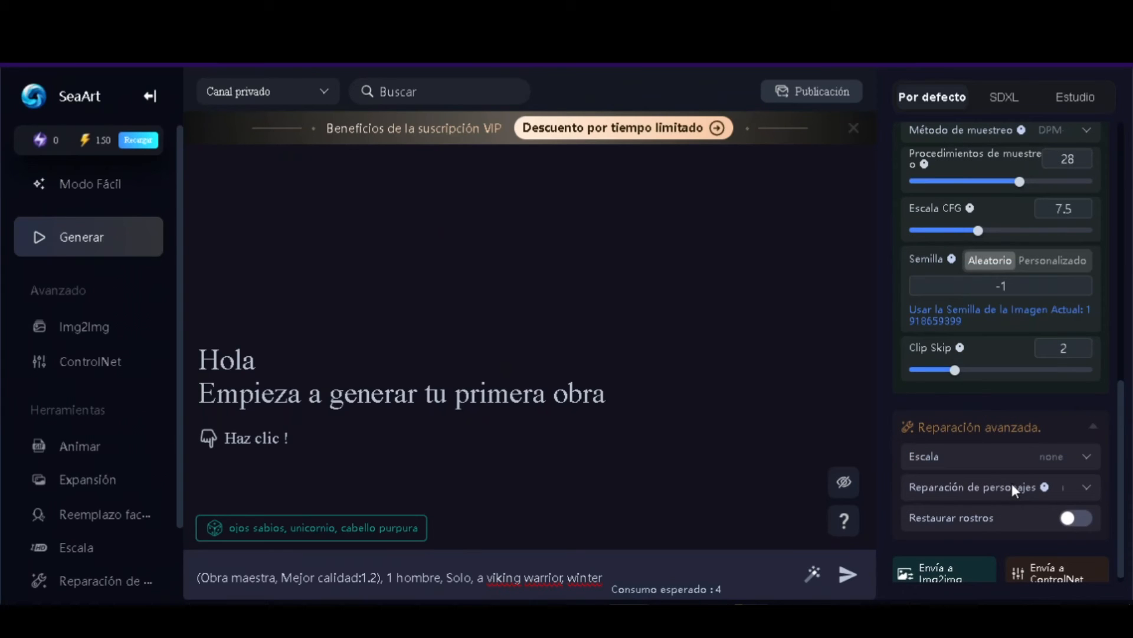
click(1070, 524)
scroll(1007, 516, down, 1)
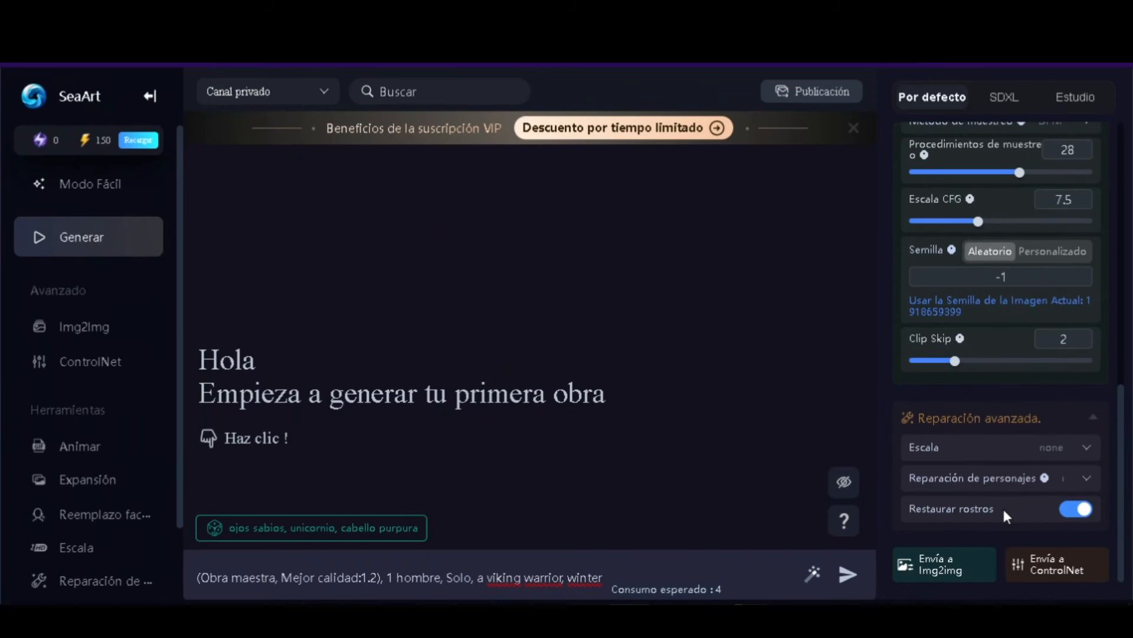
click(849, 585)
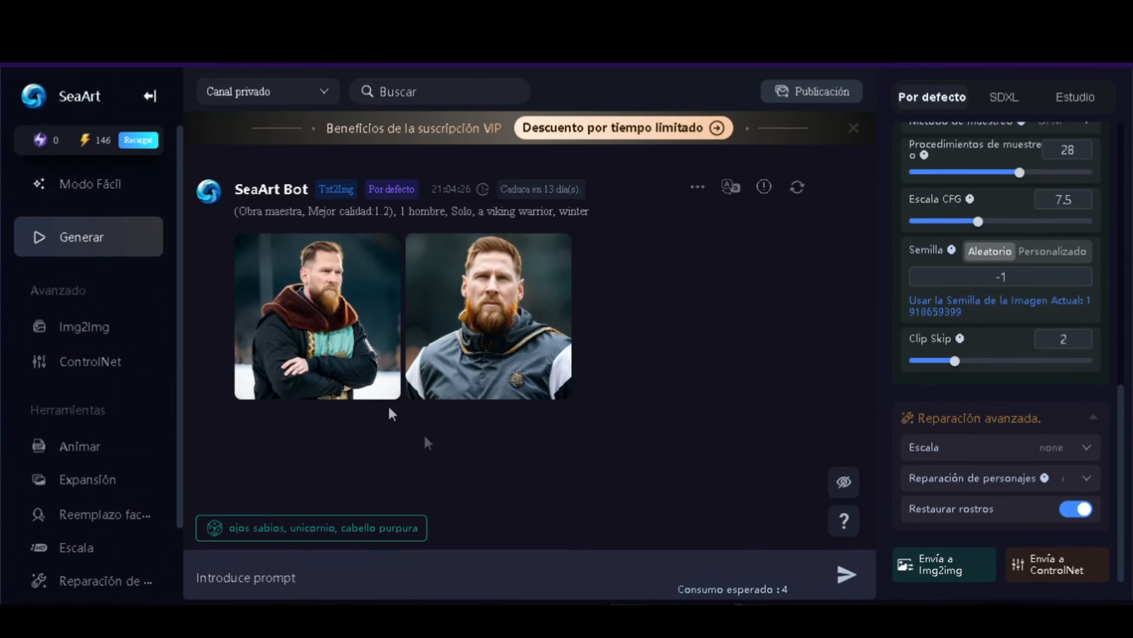
View both generated viking warrior images enlarged and return to the generation page.
click(345, 277)
click(780, 336)
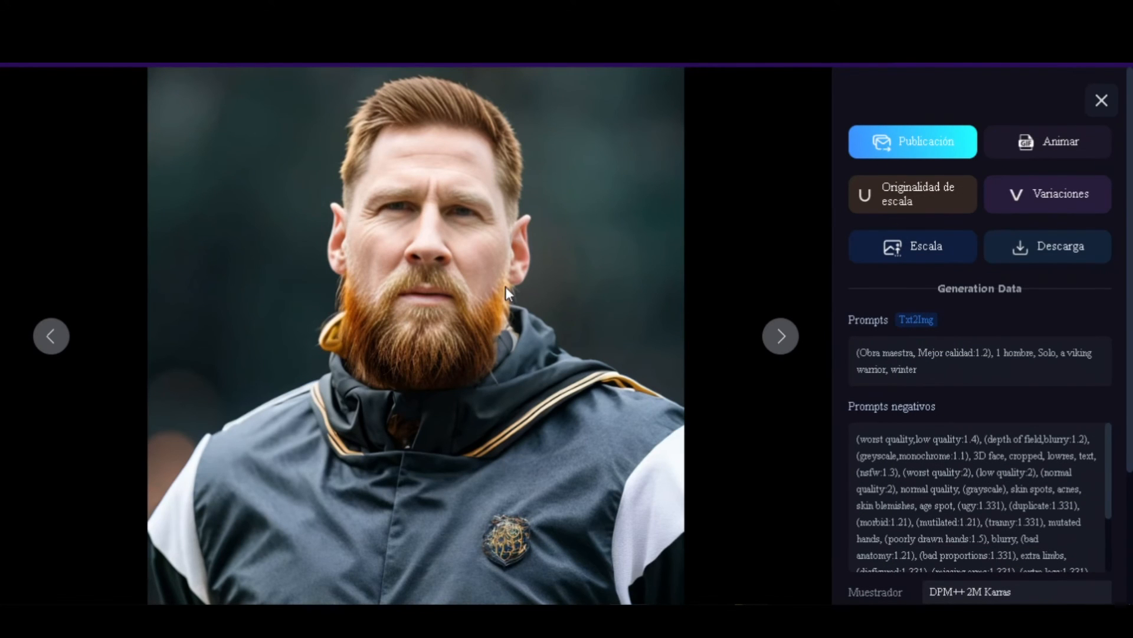
click(1102, 102)
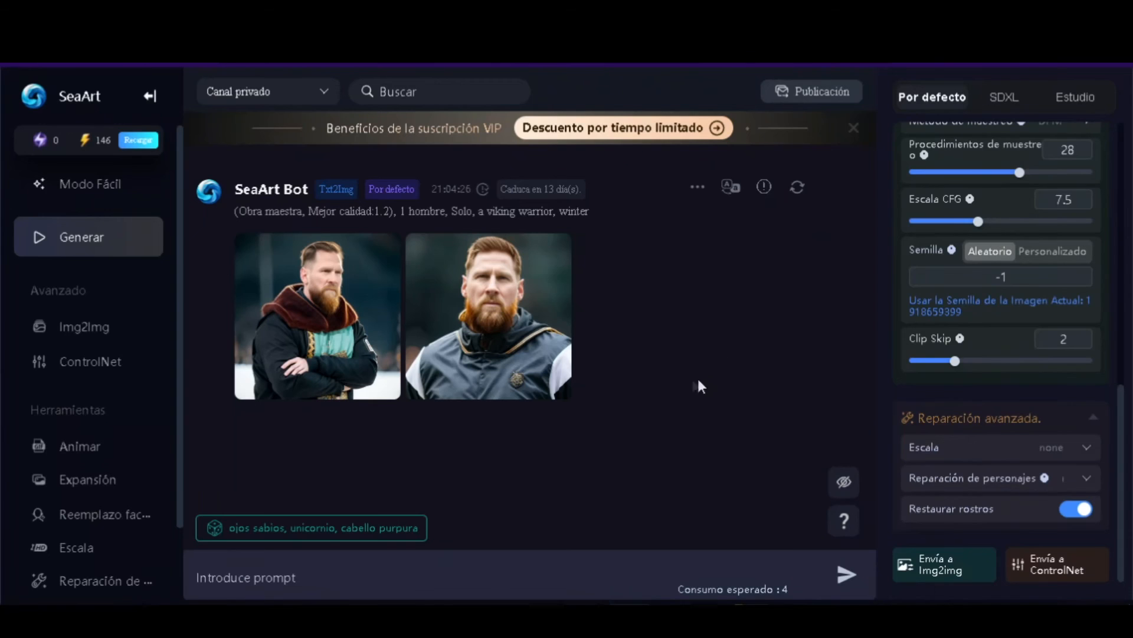
Copy the viking warrior prompt from the last generation and switch the base model to AnythingElse V4, version v4.5.
drag(587, 211, 237, 222)
key(ctrl+c)
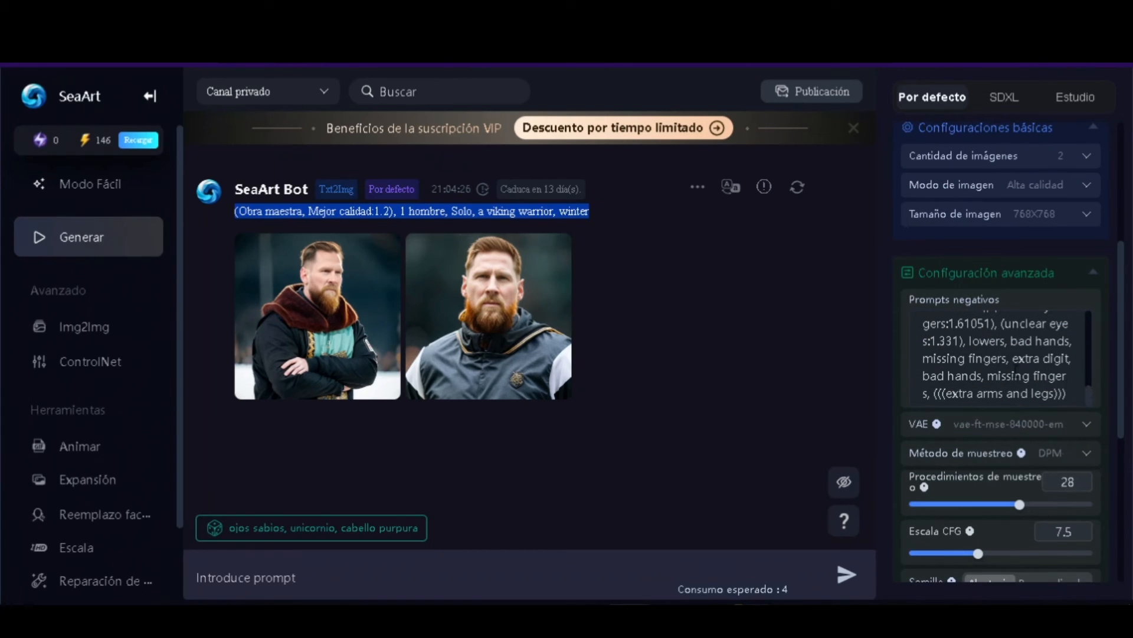
click(1012, 376)
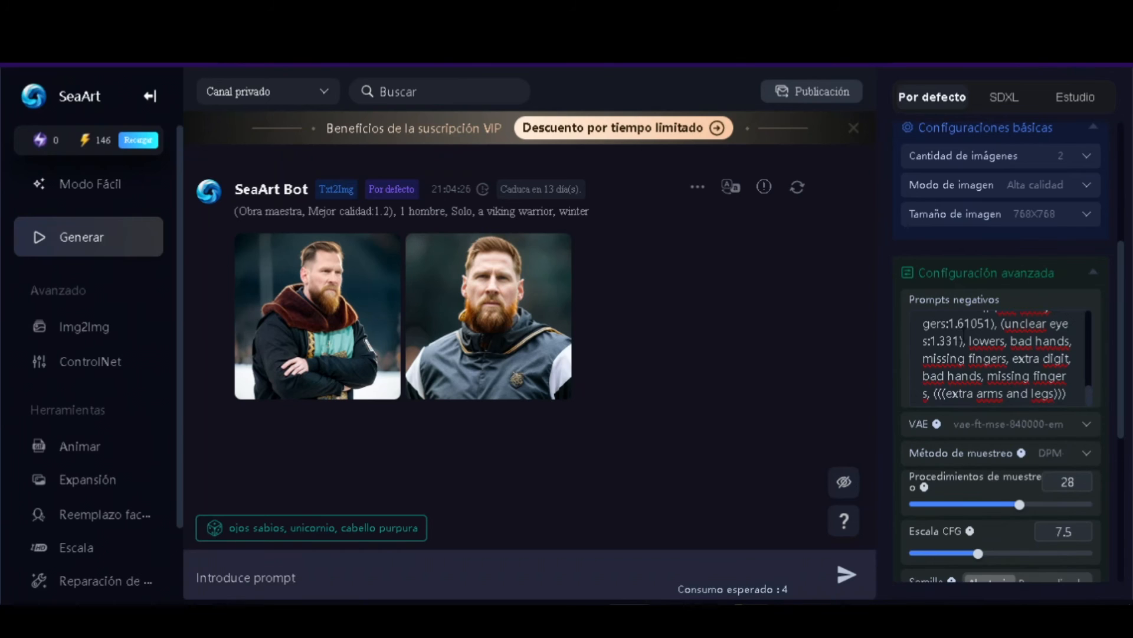
scroll(998, 354, up, 3)
scroll(971, 224, up, 5)
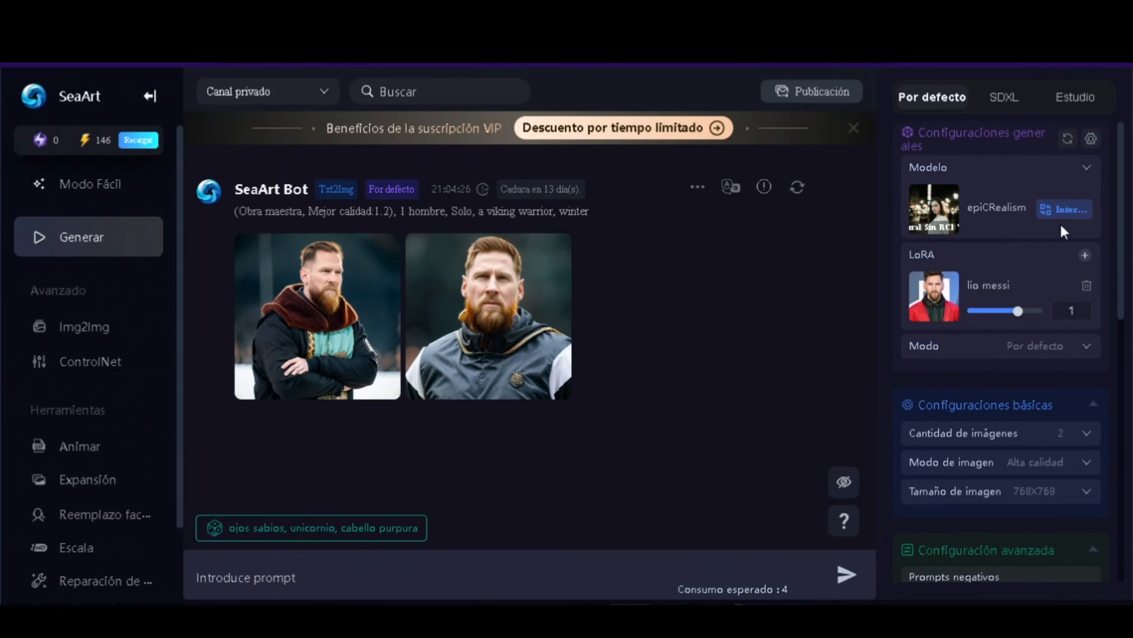
click(1087, 168)
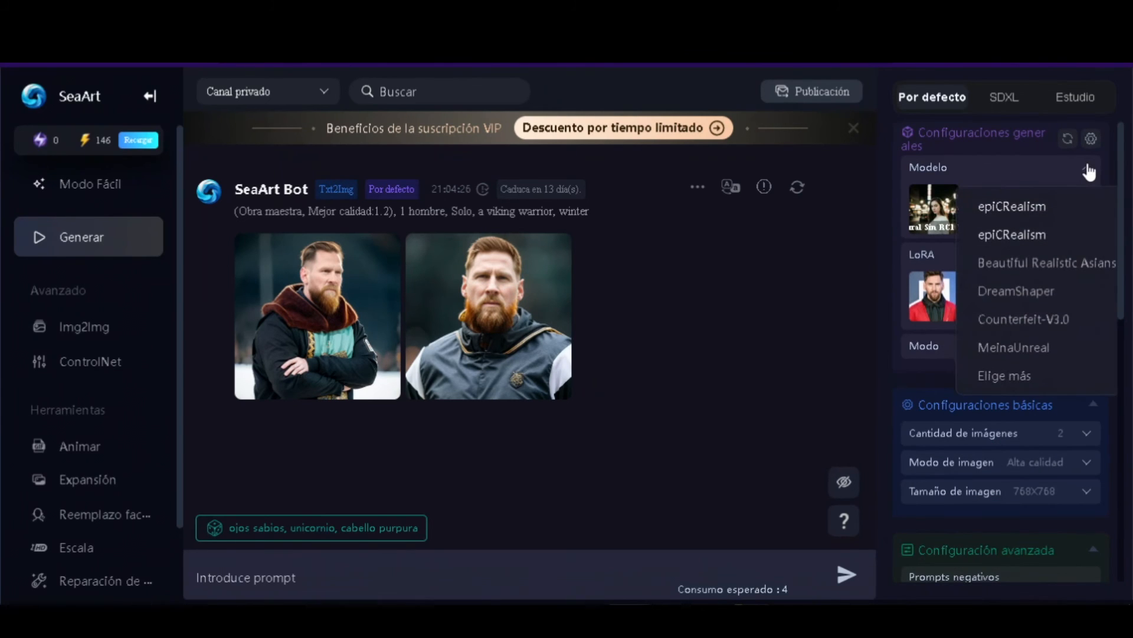
click(1003, 377)
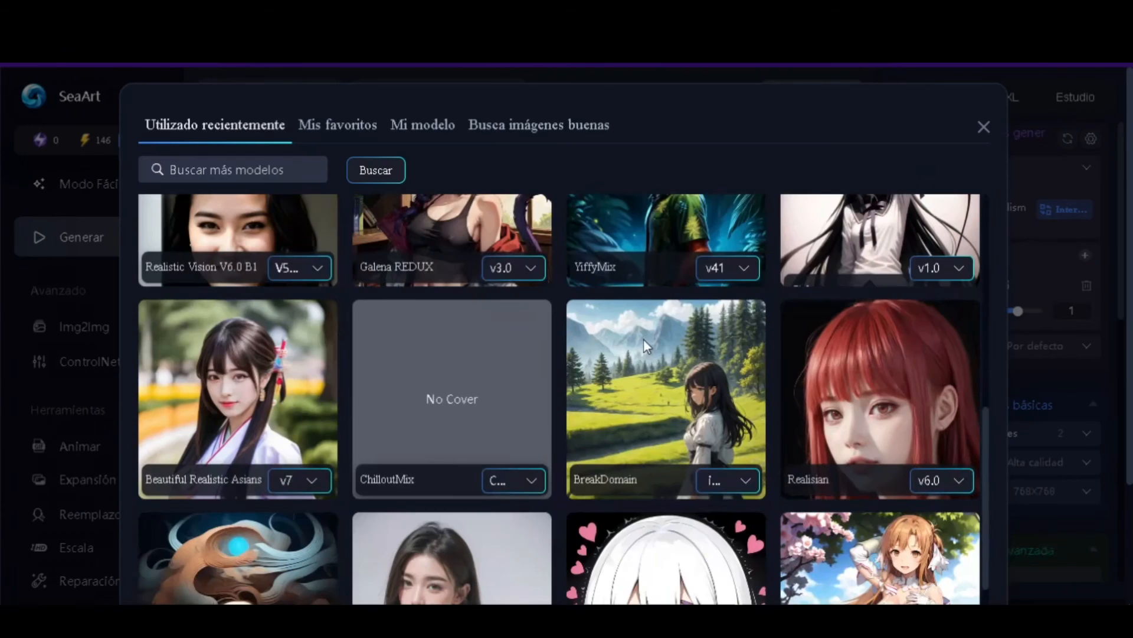
scroll(645, 346, down, 4)
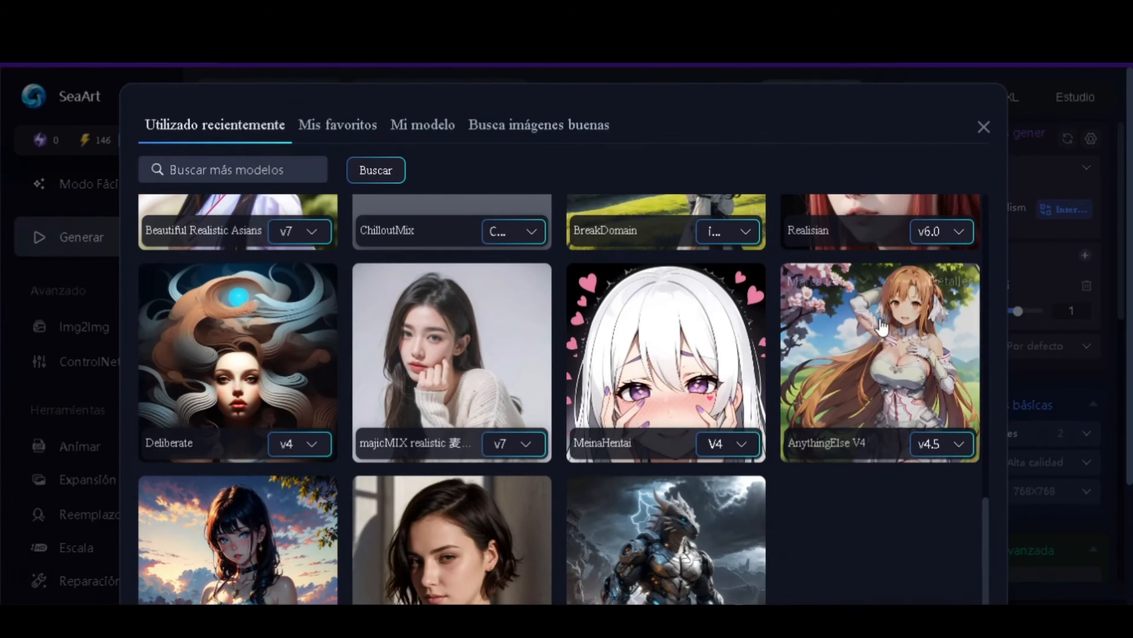
click(834, 367)
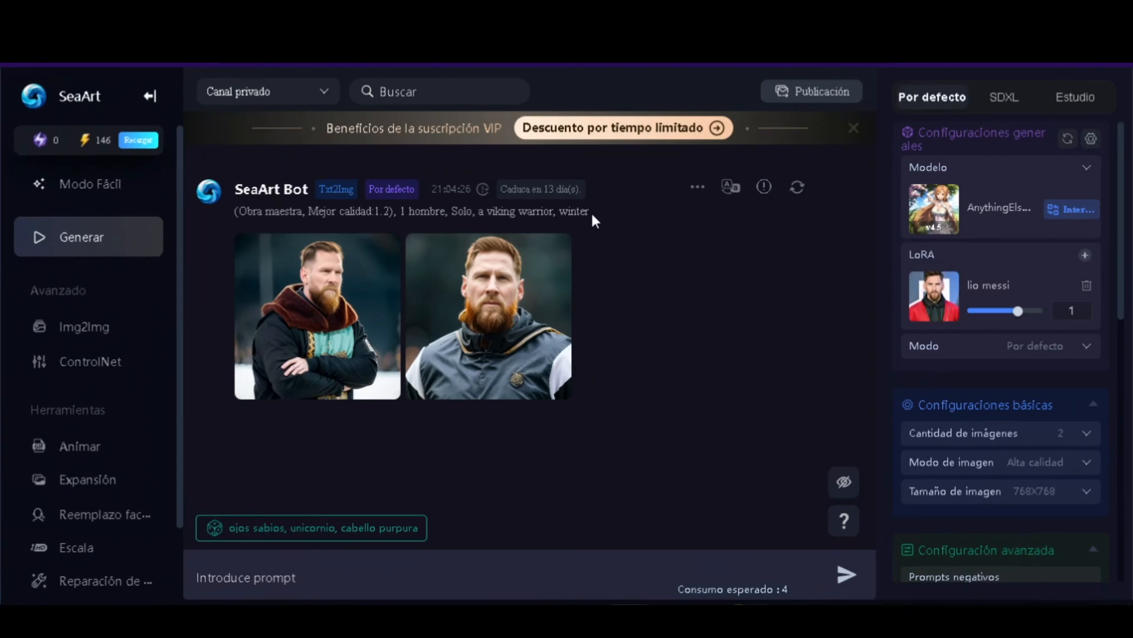
Reuse the prompt "(Obra maestra, Mejor calidad:1.2), 1 hombre, Solo, a viking warrior, winter" and generate images with the selected model.
drag(590, 212, 232, 221)
click(513, 569)
key(ctrl+v)
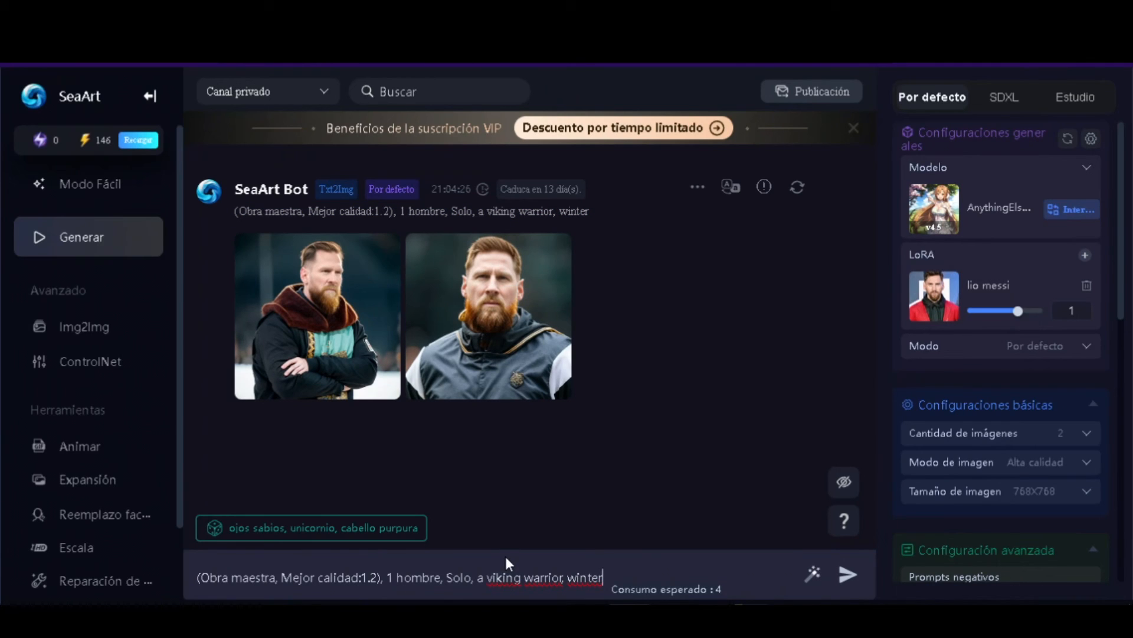
click(845, 578)
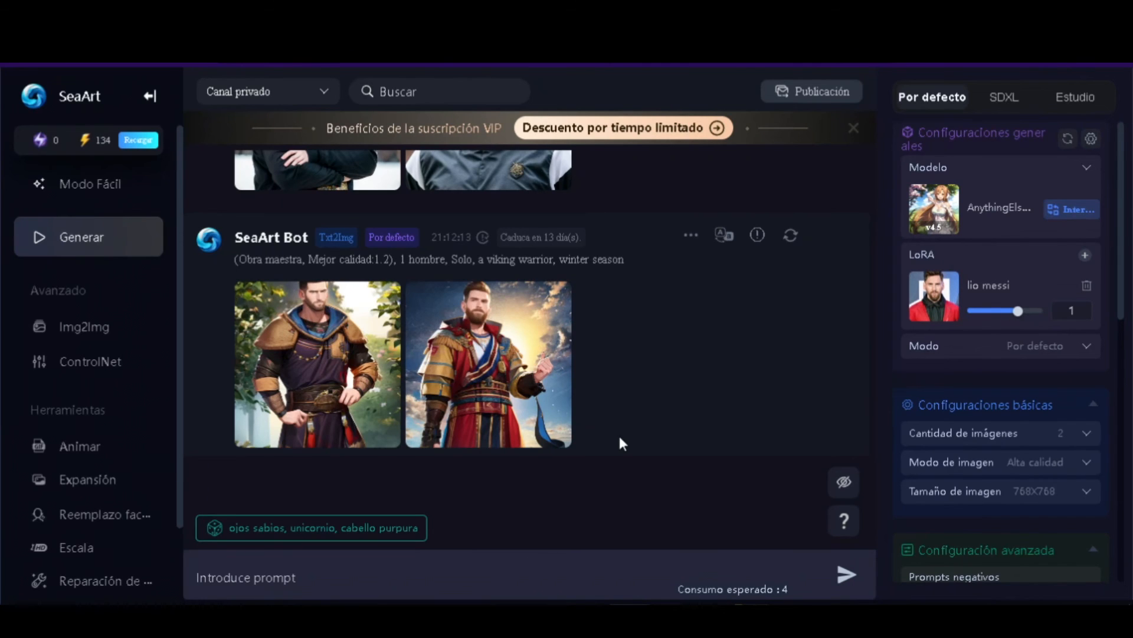
View both images generated with the AnythingElse V4 model enlarged and close the viewer.
click(303, 310)
click(781, 337)
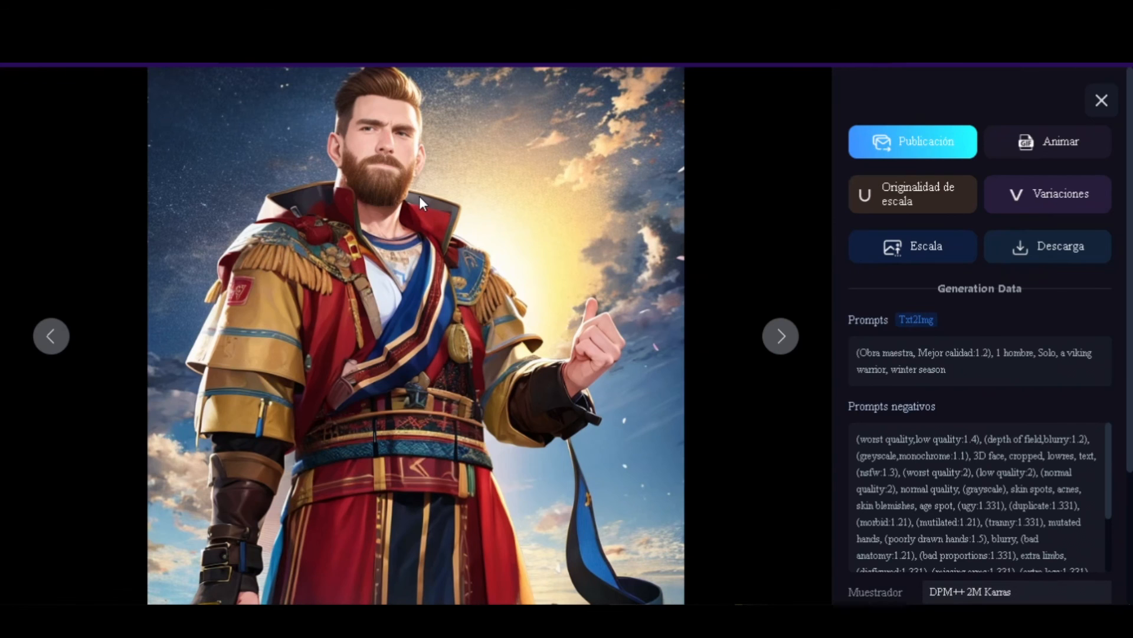
key(Escape)
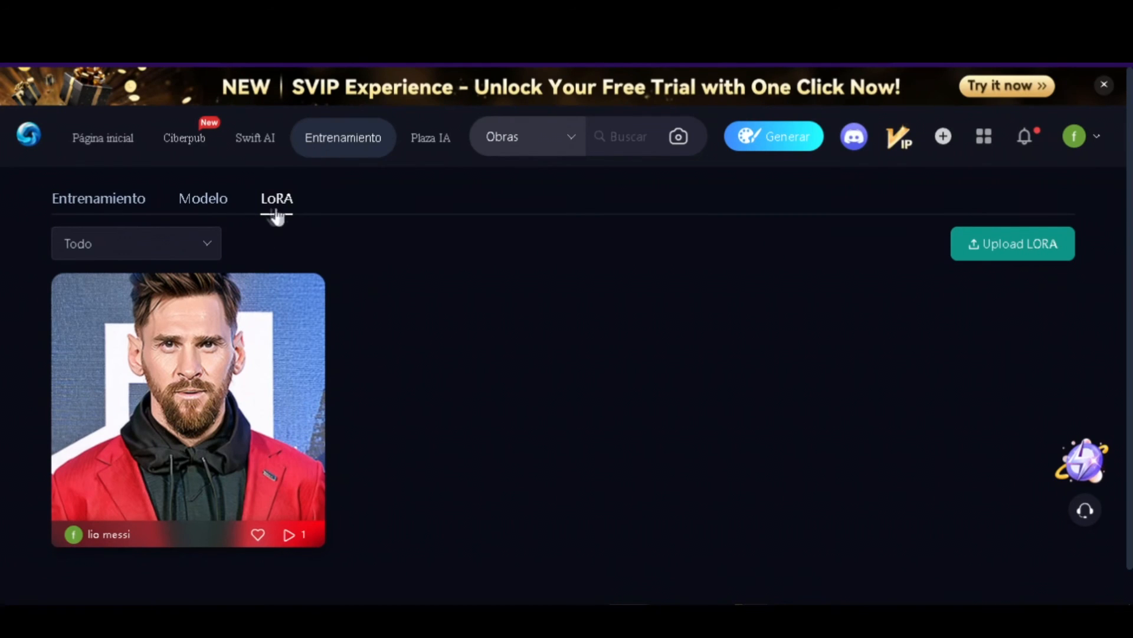
Open the published "lio messi" LoRA from the account's own LoRAs to look at it.
mouse_move(291, 446)
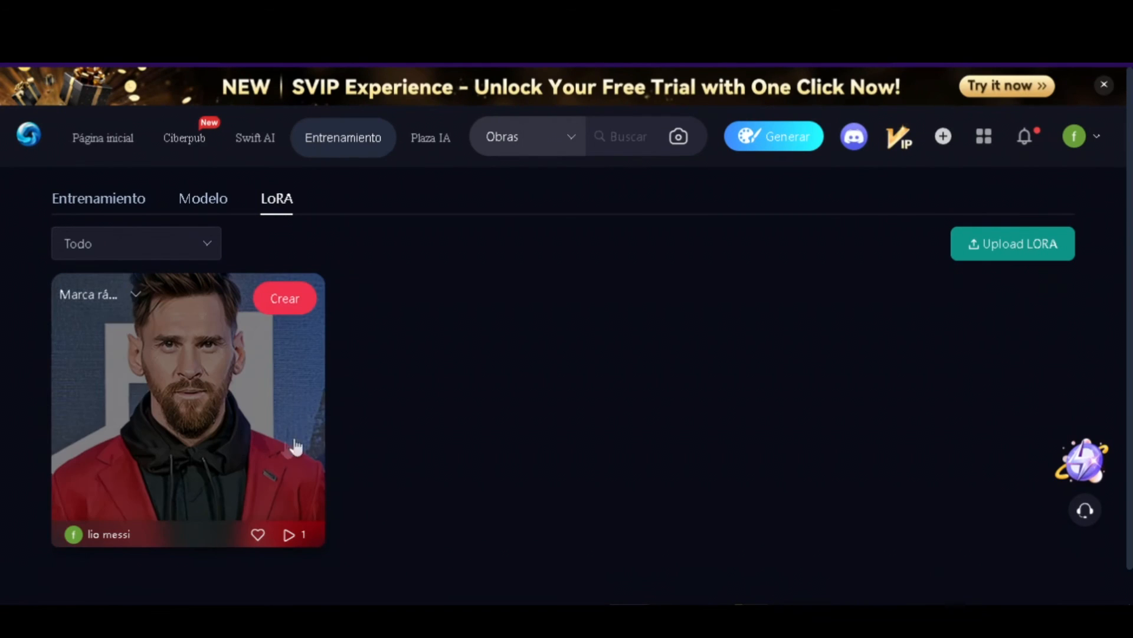
click(141, 395)
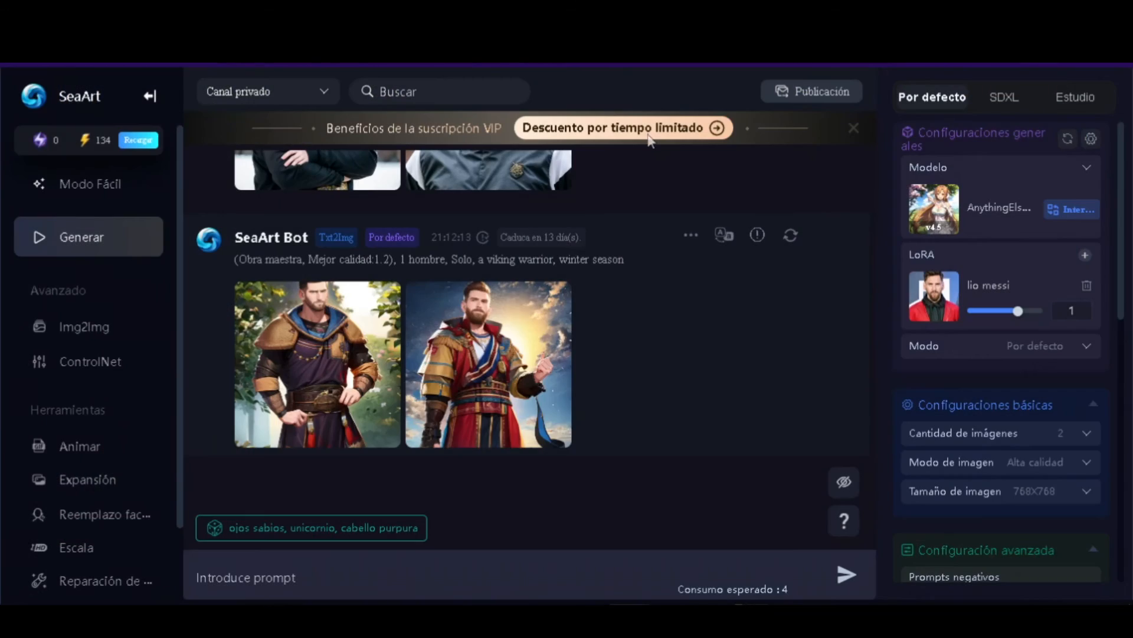
Open the generated image of the warrior in the red and yellow coat in a separate tab and examine it at full size.
click(527, 316)
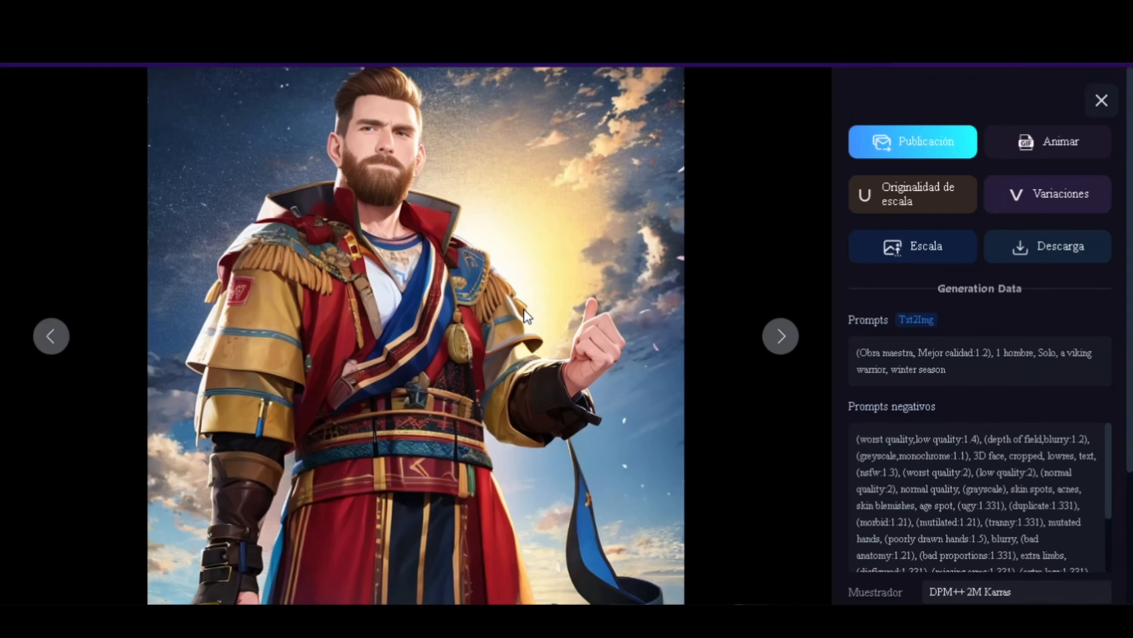
right_click(431, 256)
click(544, 273)
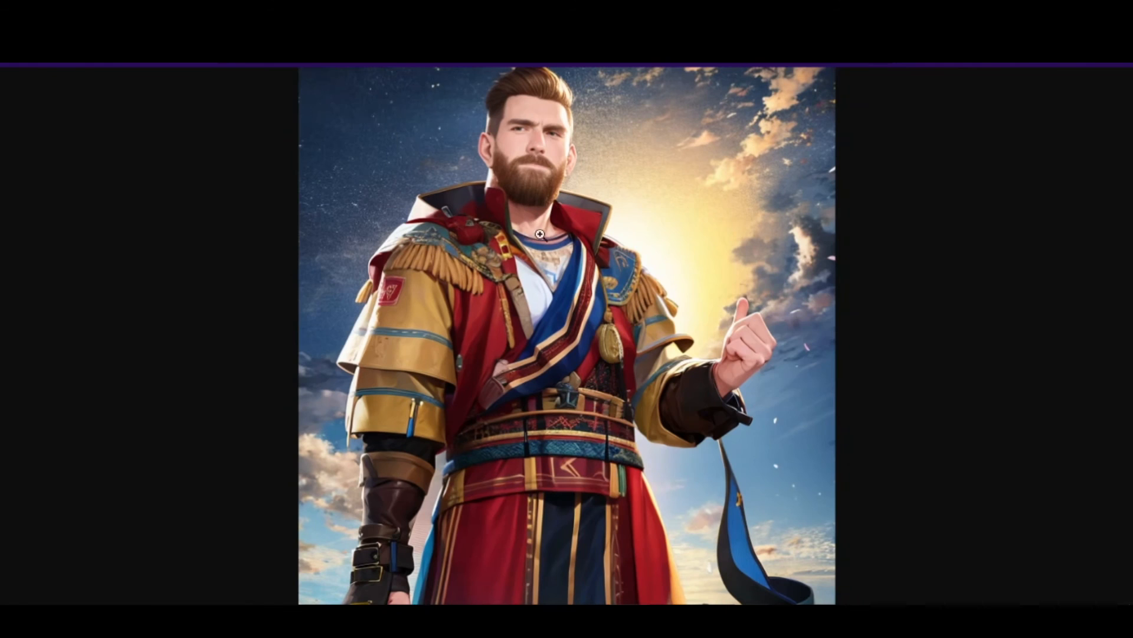
click(583, 160)
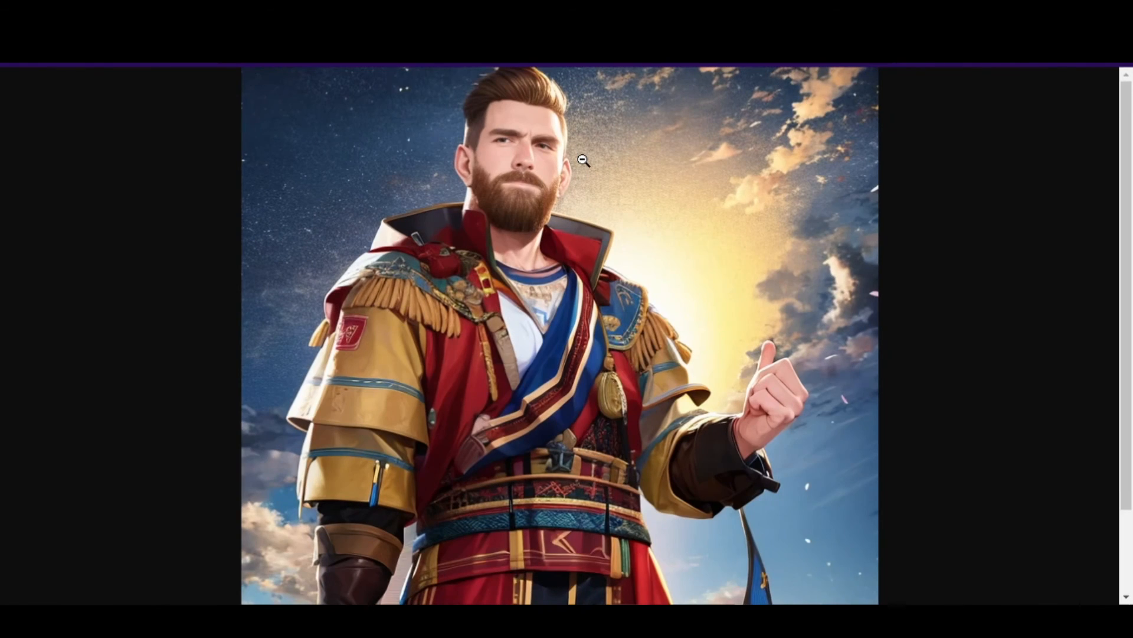
scroll(583, 160, down, 3)
scroll(584, 160, up, 3)
scroll(627, 354, down, 3)
scroll(627, 354, up, 3)
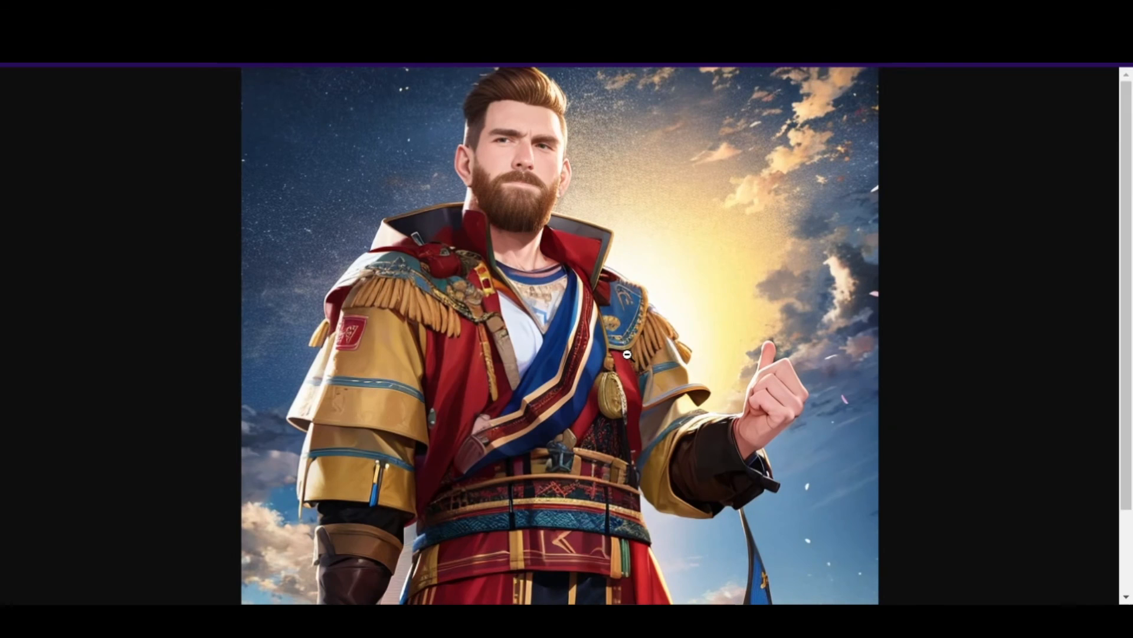